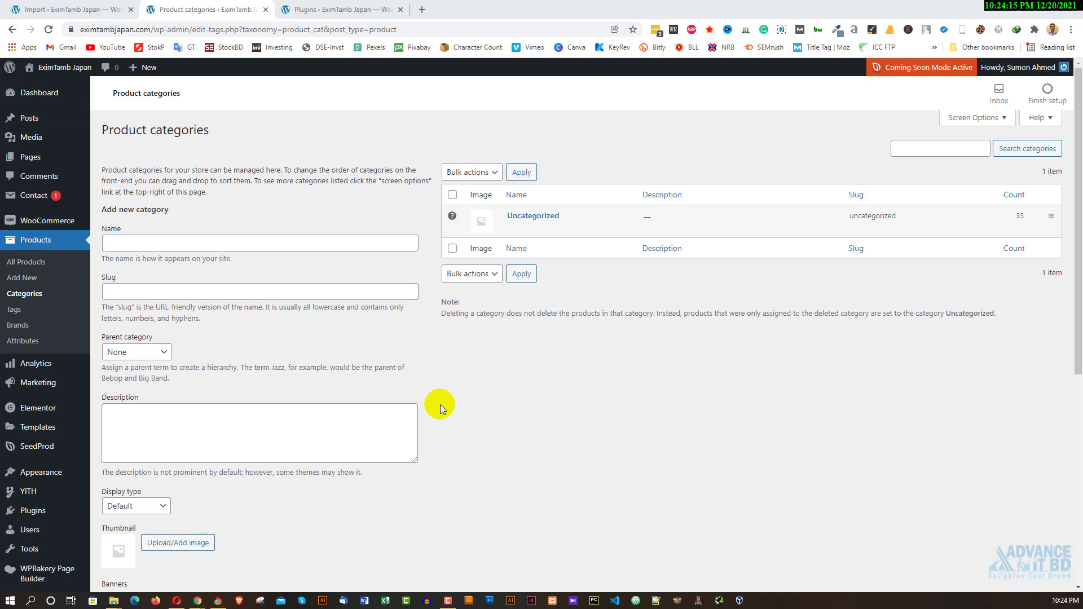
Step: Switch to the AtoZ Best Sell admin site, open its product categories and look through the category list
mouse_move(227, 602)
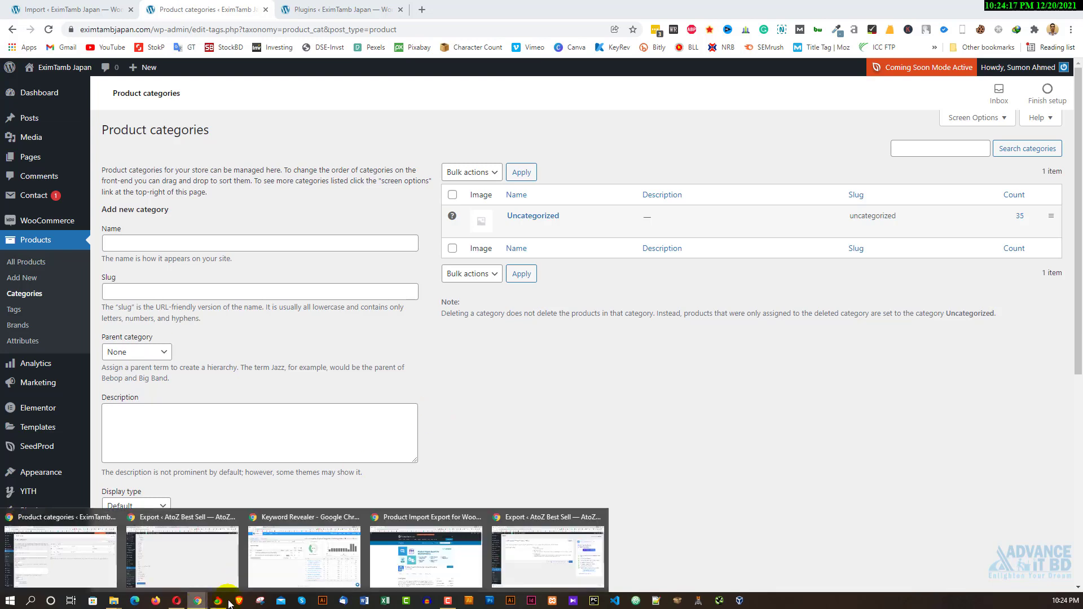
click(564, 553)
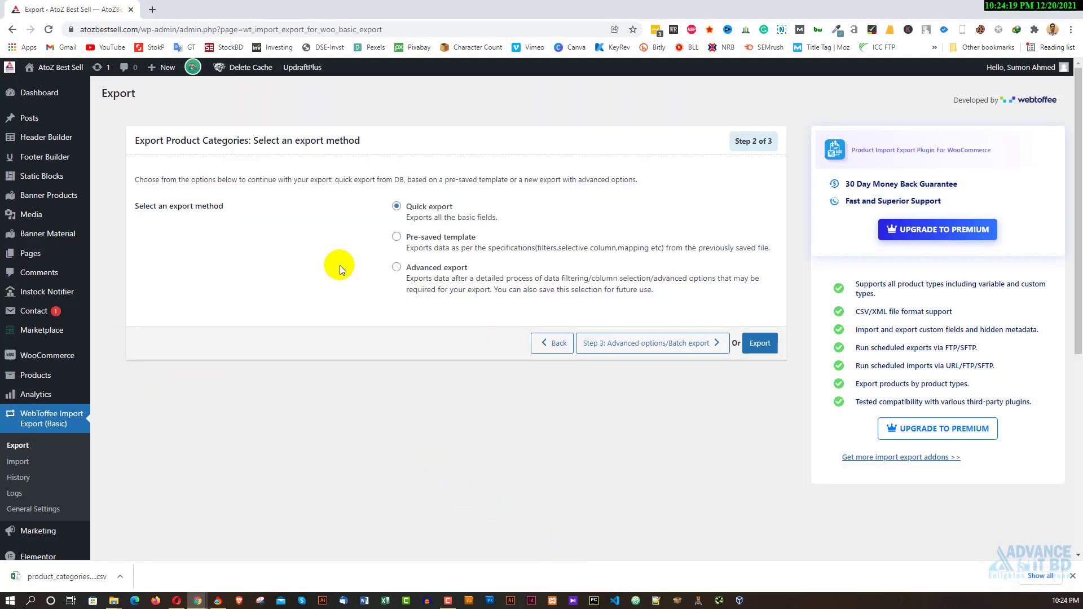
scroll(130, 432, down, 3)
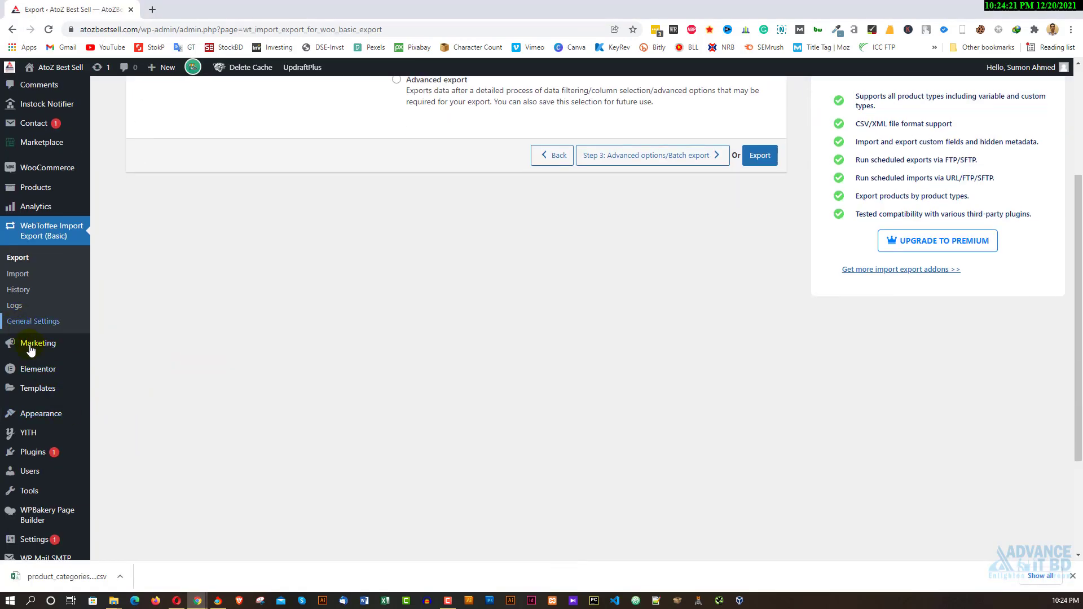
mouse_move(40, 169)
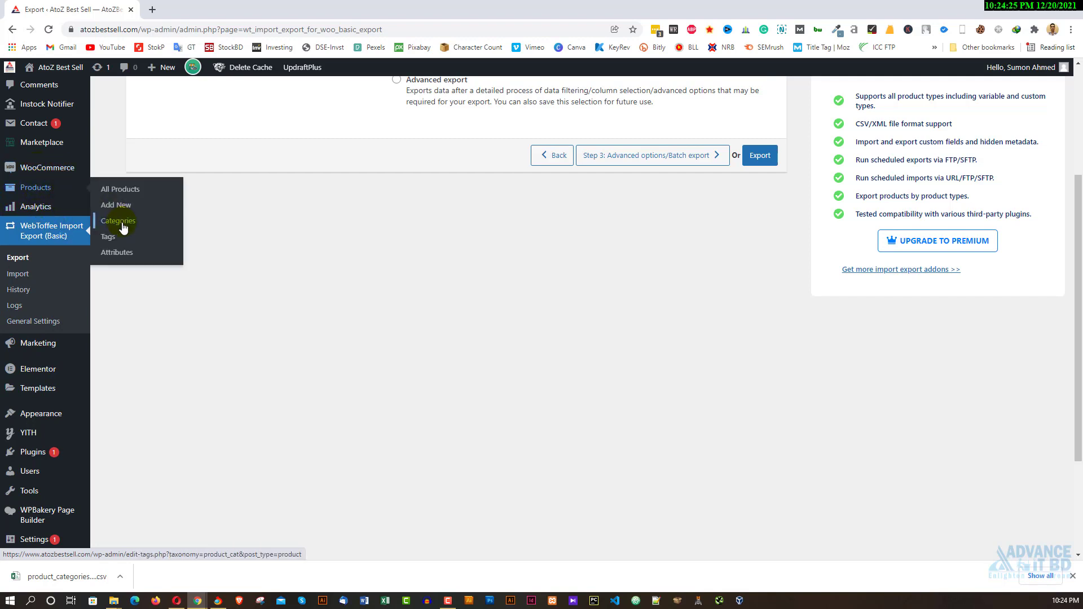
click(118, 220)
key(Return)
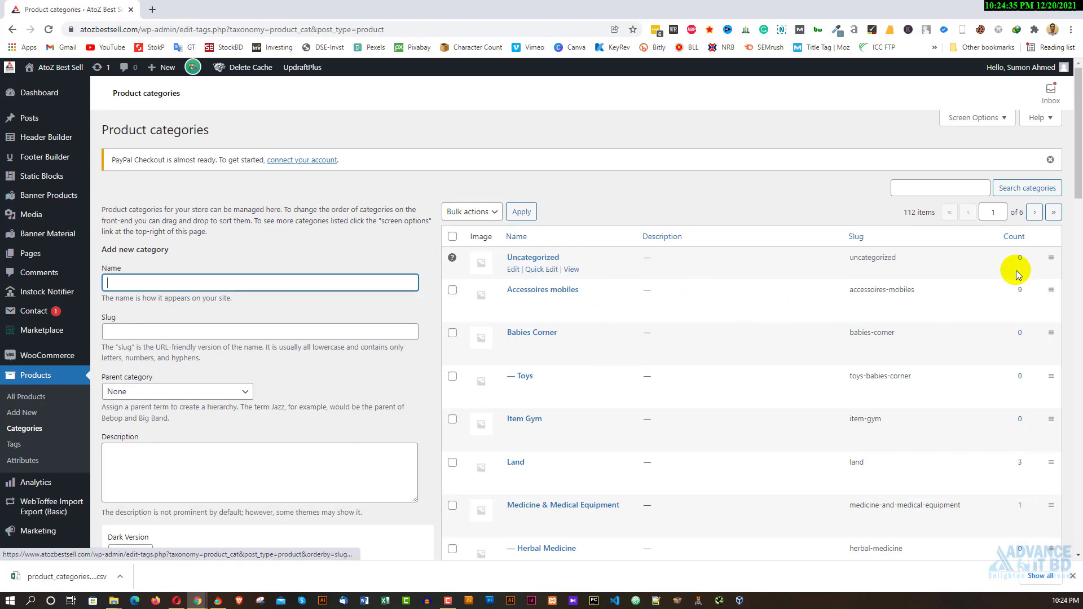
scroll(739, 375, down, 15)
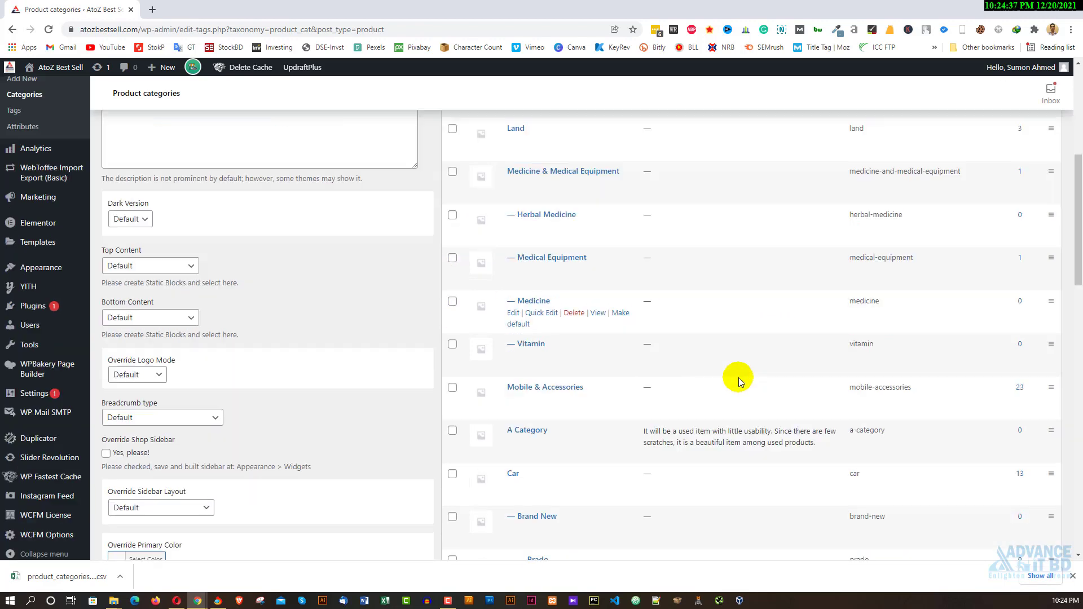
scroll(739, 375, up, 15)
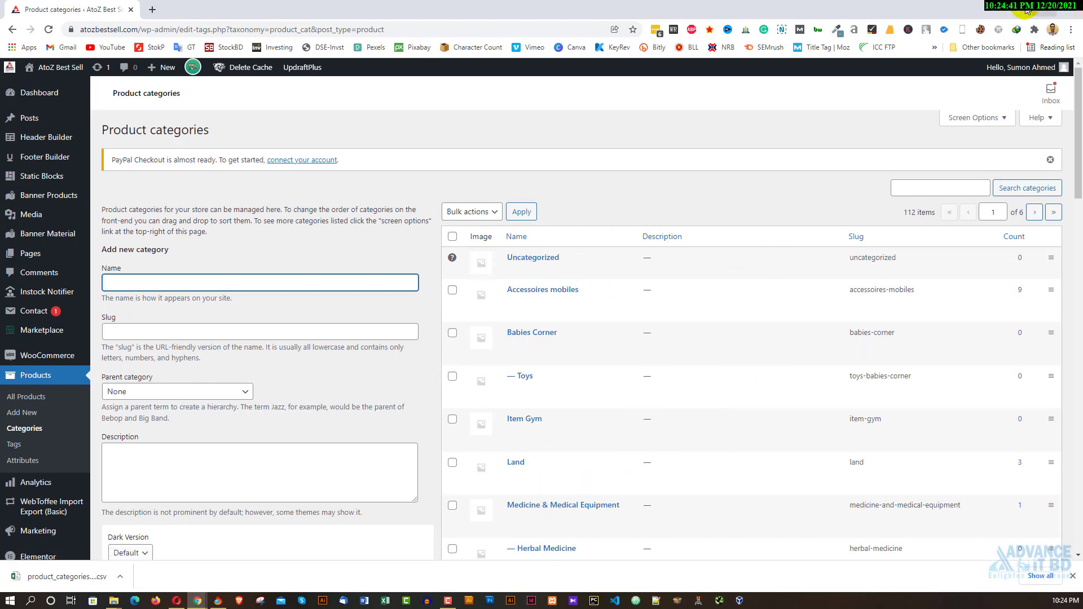
Step: Compare the product categories page of EximTamb Japan with the one on AtoZ Best Sell
click(1019, 6)
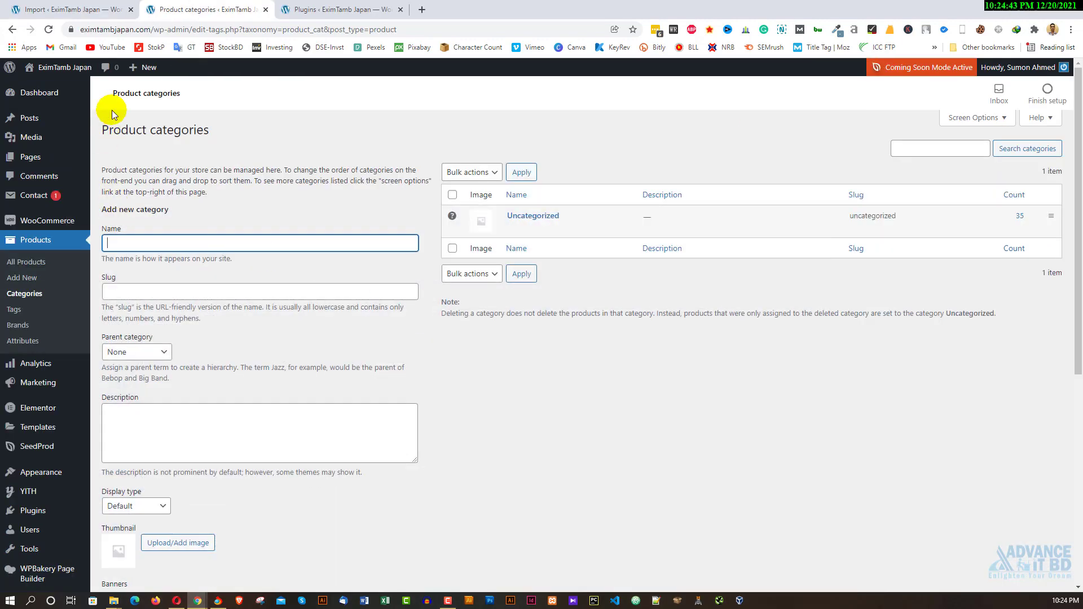
click(661, 390)
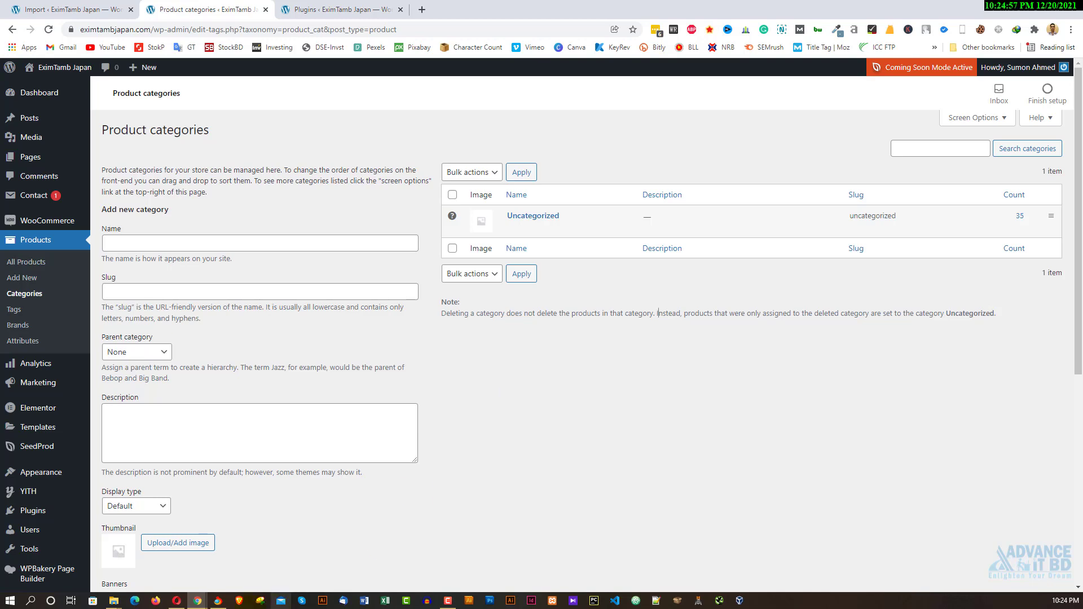
mouse_move(198, 603)
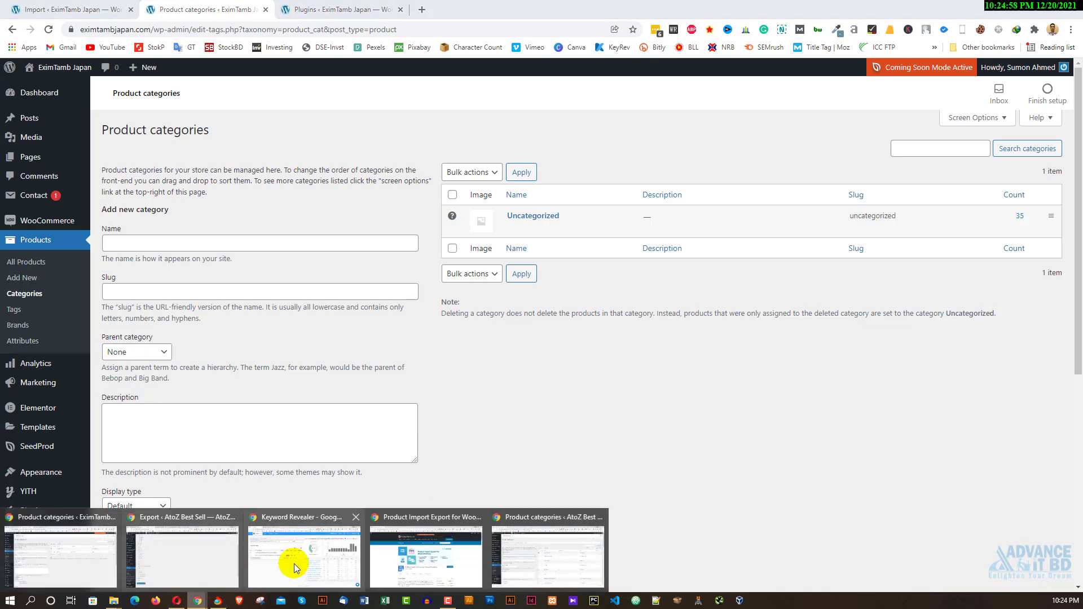
click(533, 553)
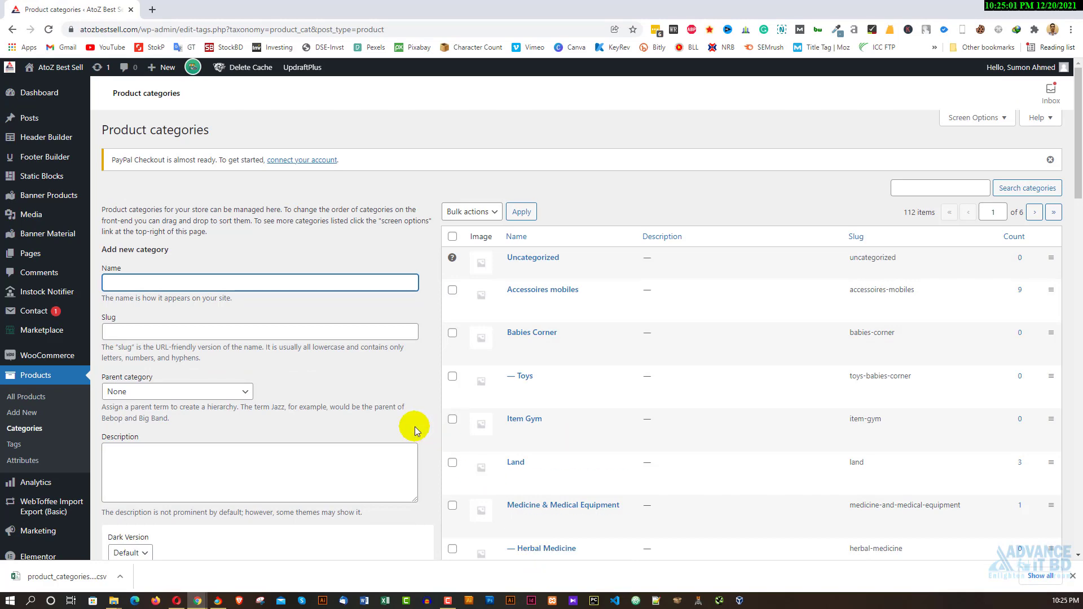
key(alt+Tab)
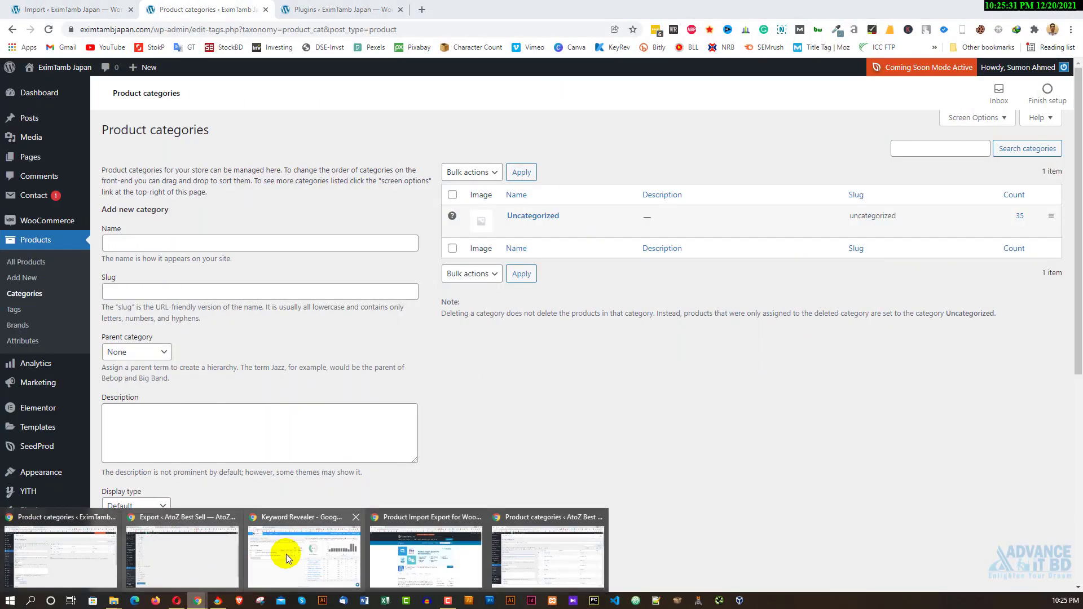
click(570, 560)
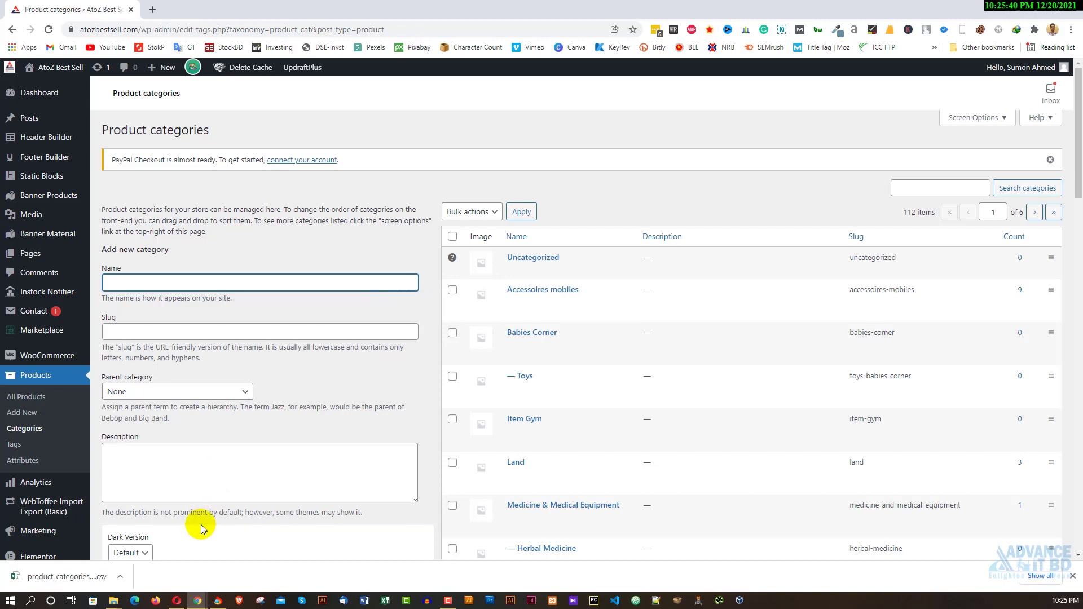
Step: Copy the plugin name "Product Import Export for WooCommerce" from its WordPress.org plugin page
click(210, 599)
click(409, 552)
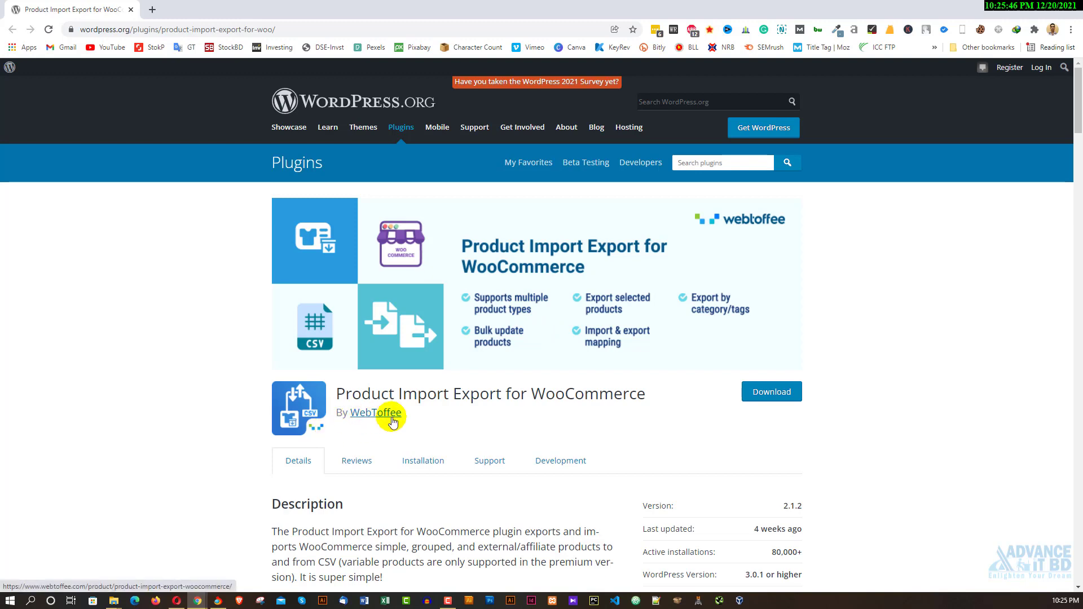
drag(335, 394, 647, 395)
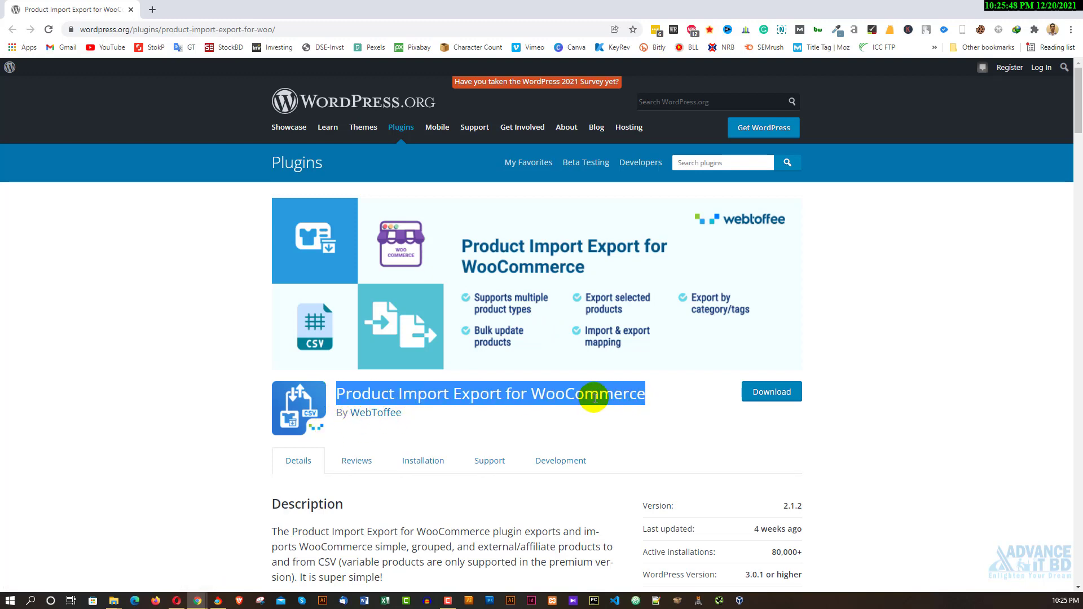
right_click(593, 398)
click(616, 407)
Step: Return to the EximTamb Japan admin site and search the plugins available to add for "Product Import Export for WooCommerce"
key(alt+Tab)
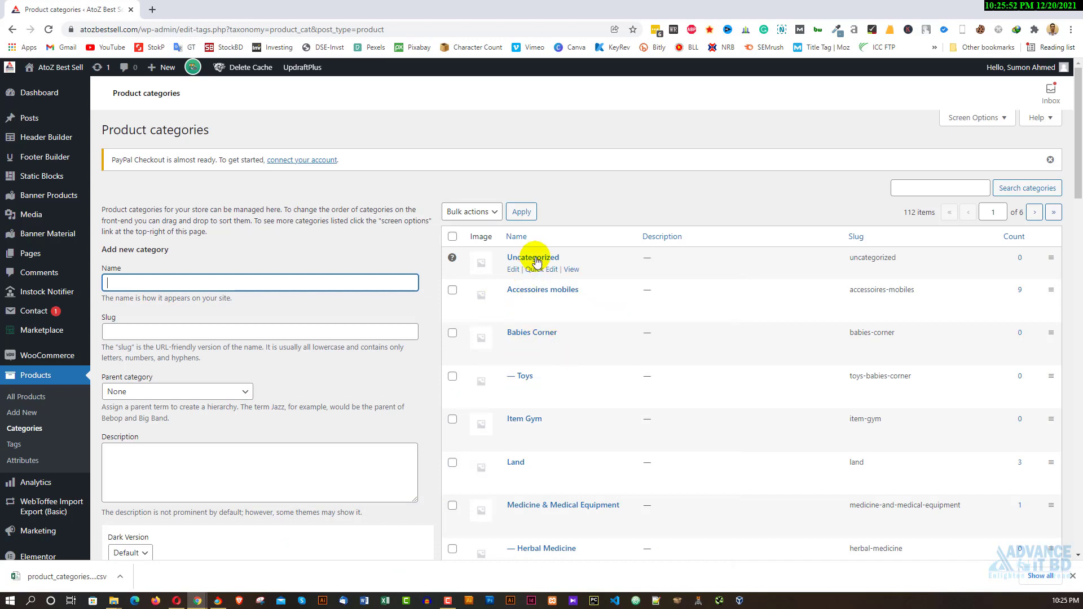
click(1007, 11)
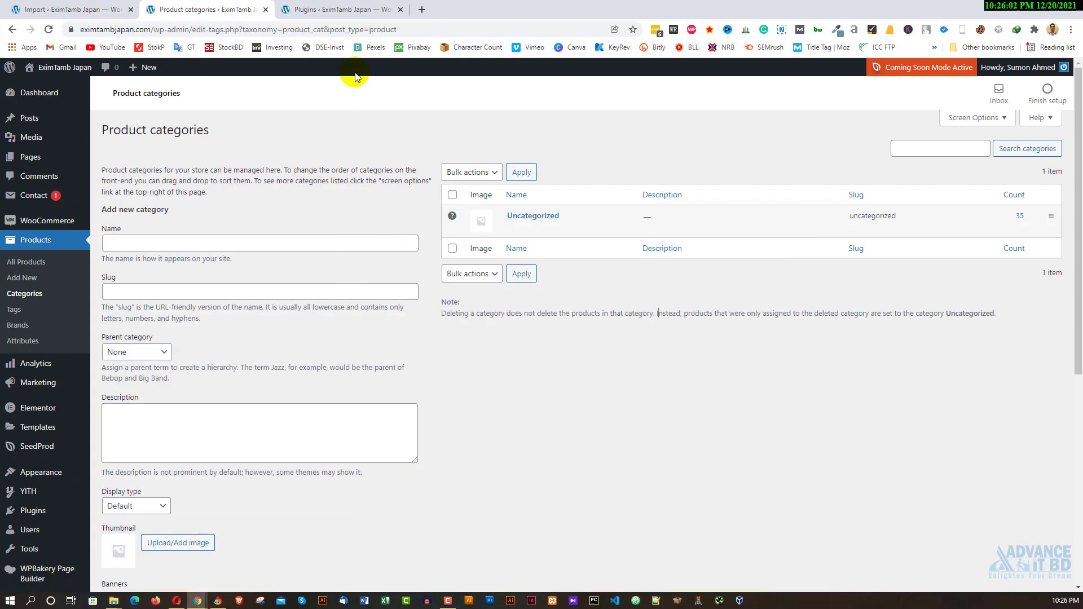
click(316, 9)
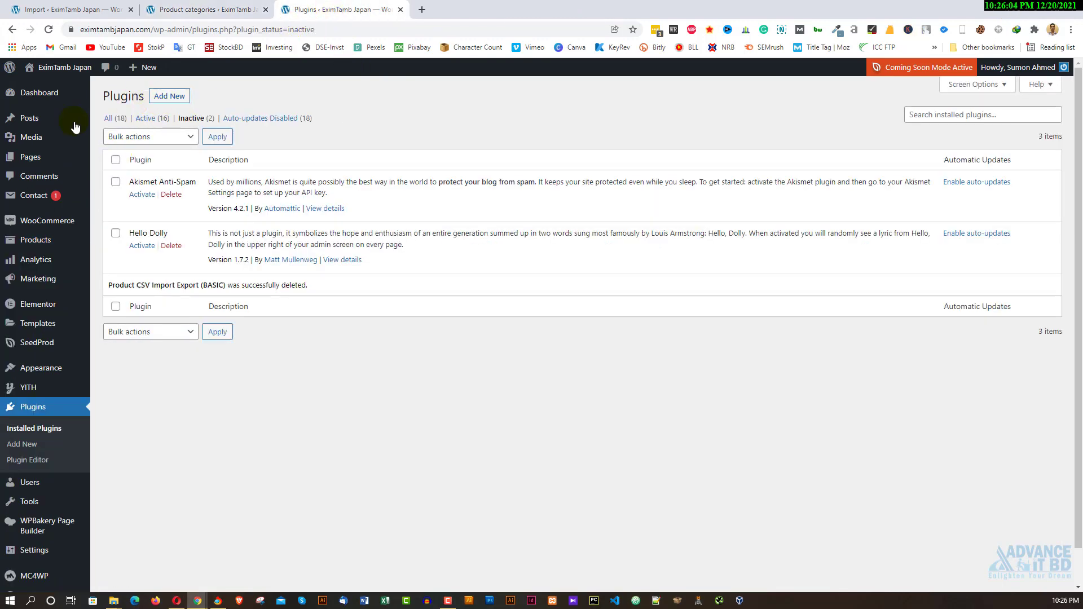
mouse_move(65, 80)
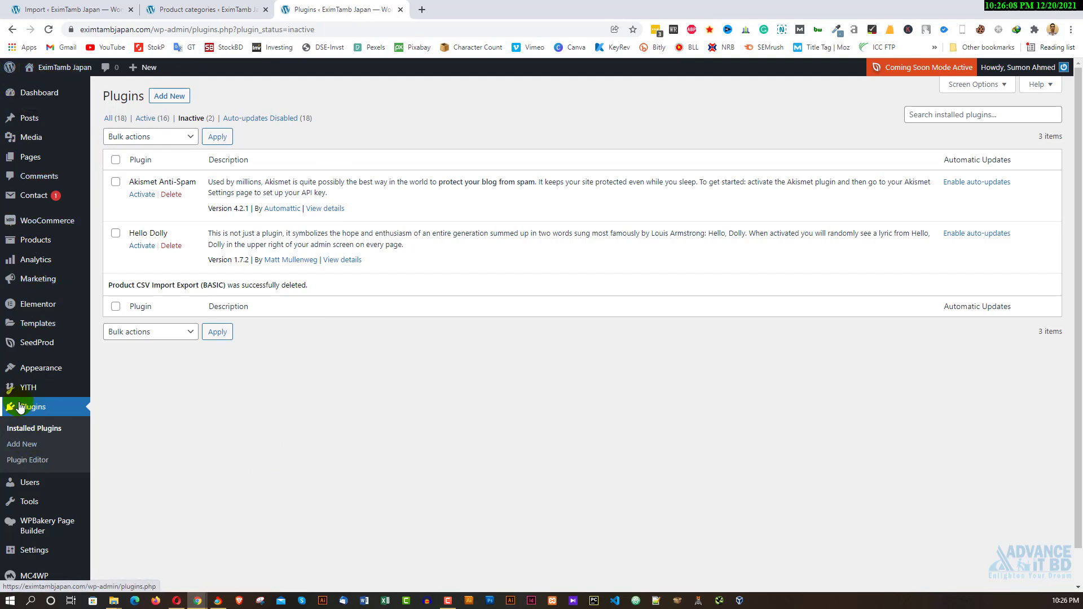
click(21, 448)
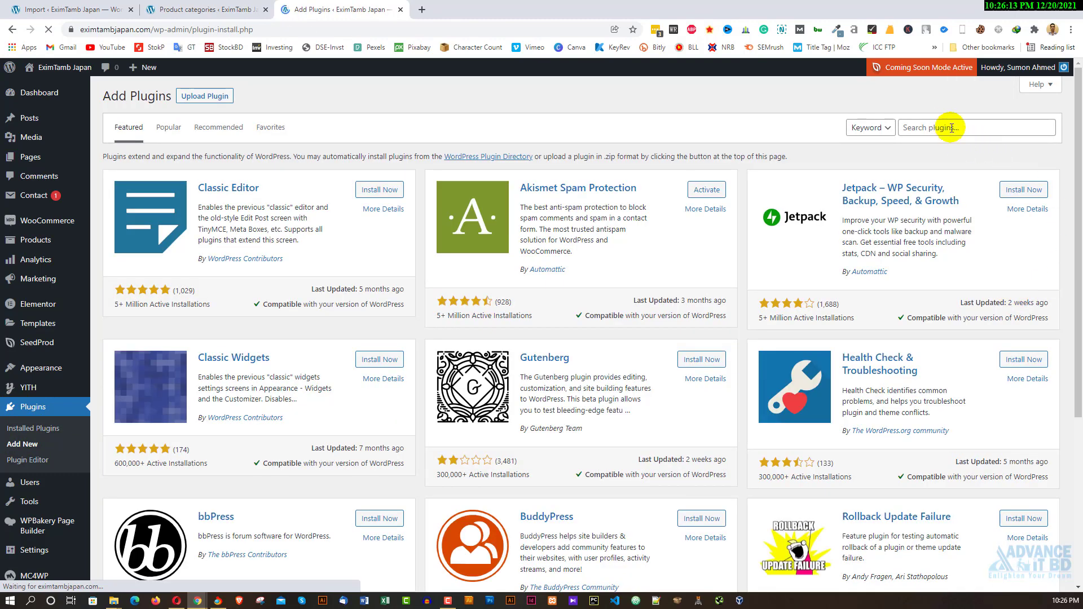
click(951, 127)
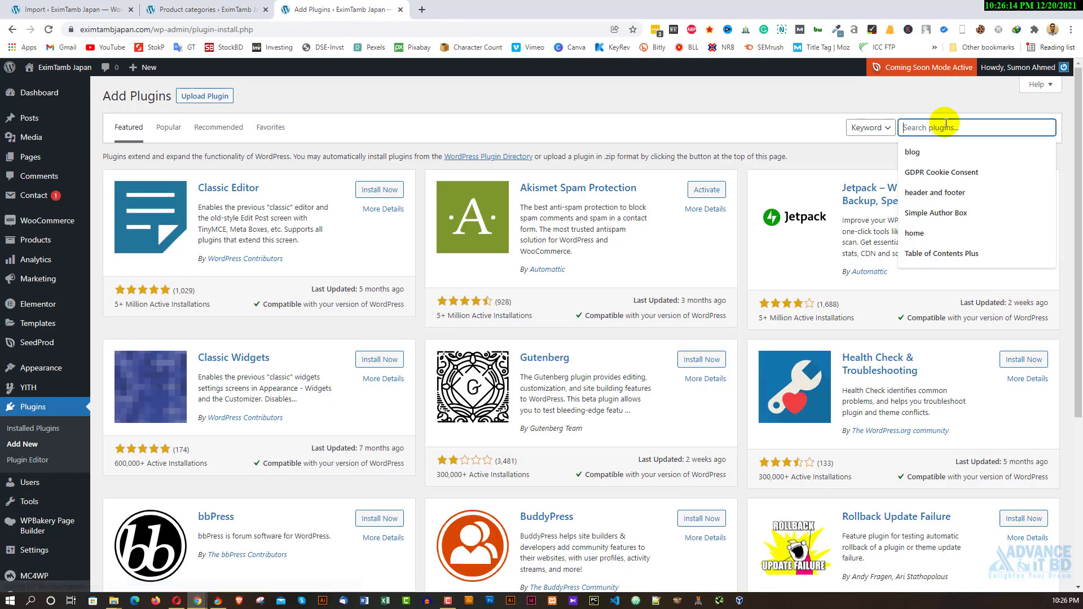
key(ctrl+v)
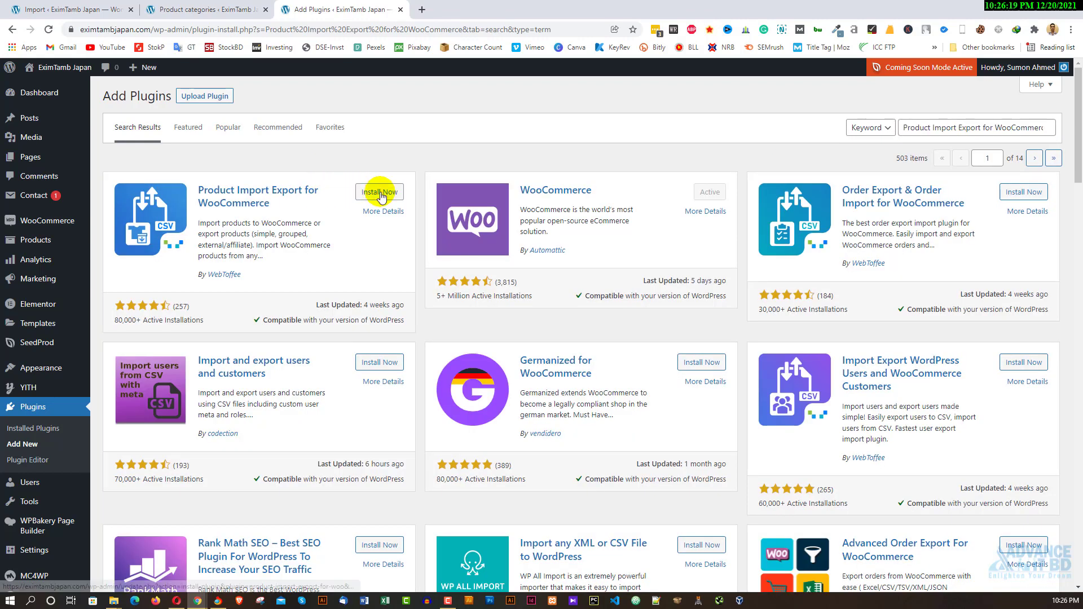
Step: Install and activate WebToffee's Product Import Export for WooCommerce plugin on EximTamb Japan
click(377, 192)
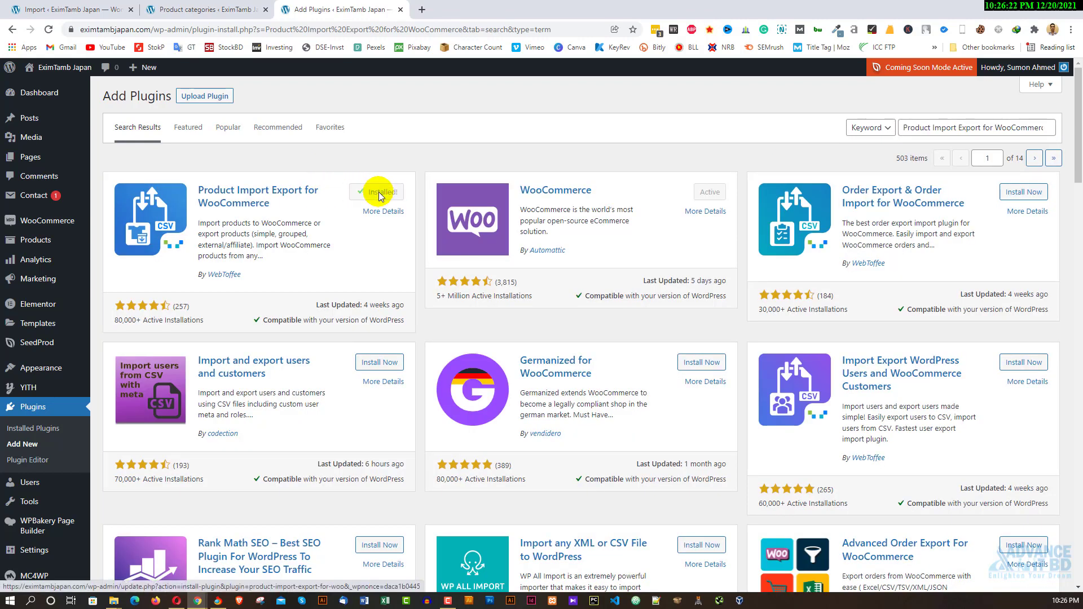
click(379, 193)
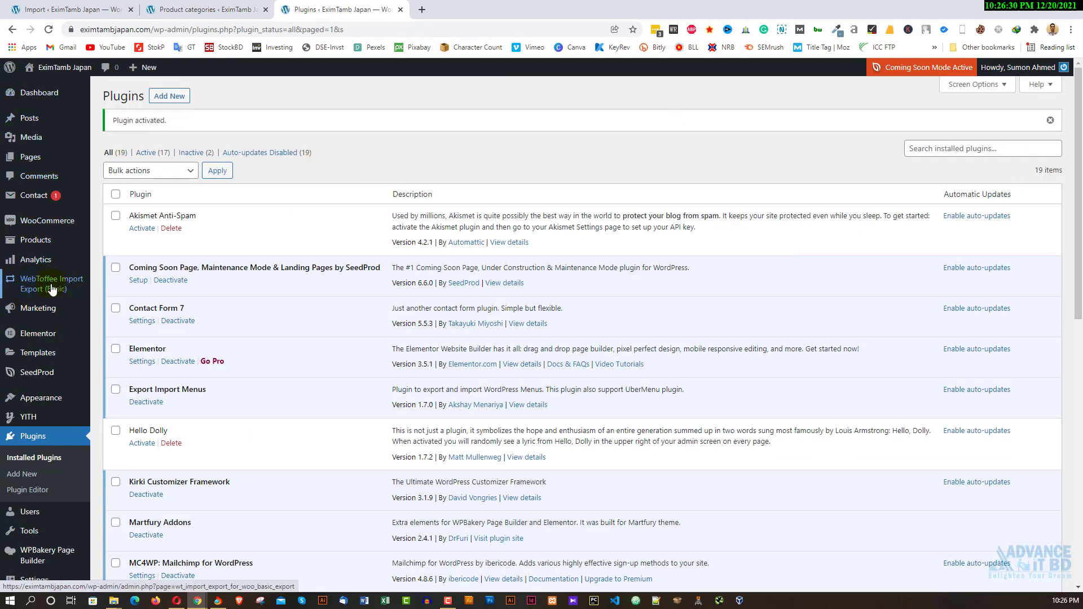
mouse_move(28, 288)
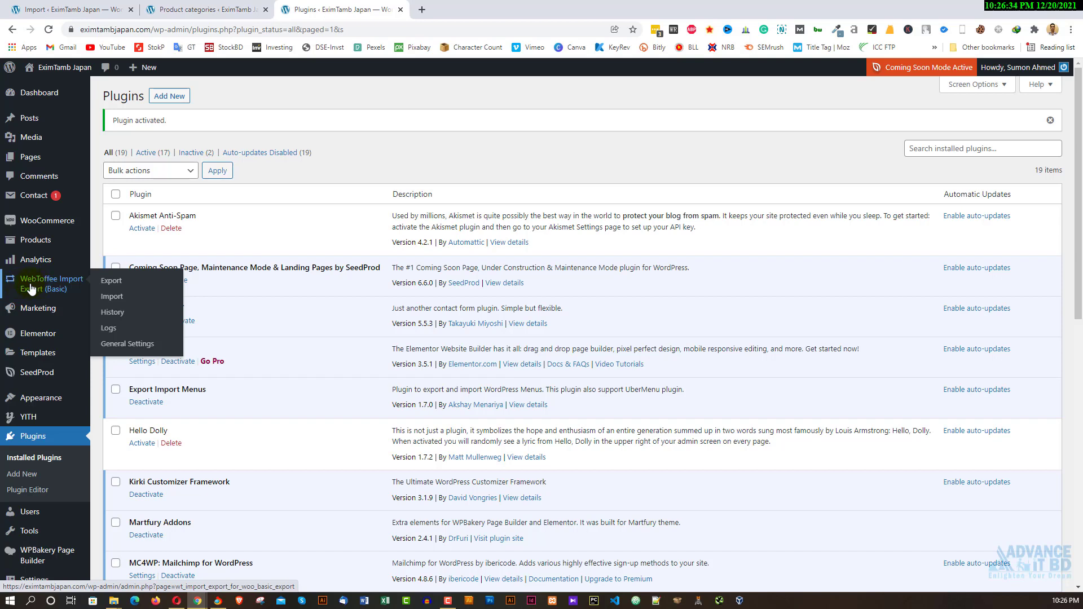
Step: Switch to the AtoZ Best Sell admin site and open the WebToffee plugin's export page
click(1023, 11)
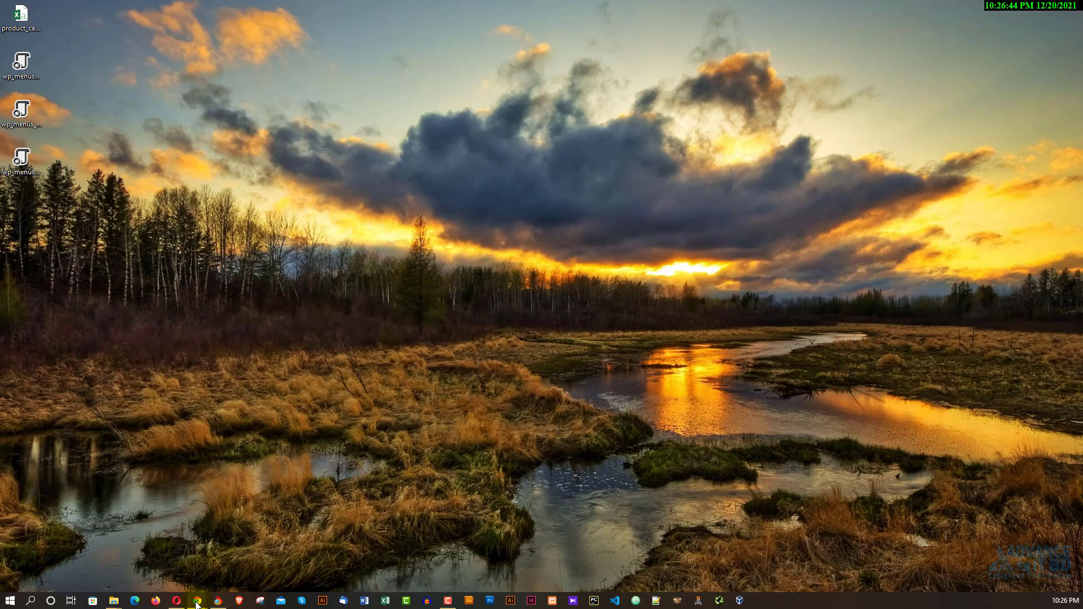
click(196, 602)
click(520, 550)
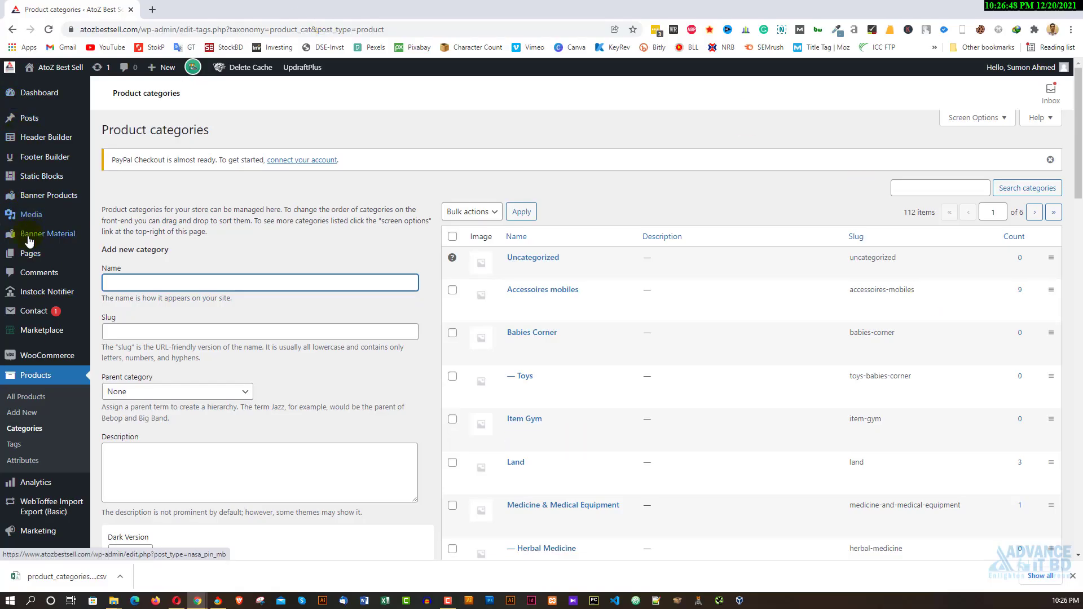
mouse_move(43, 509)
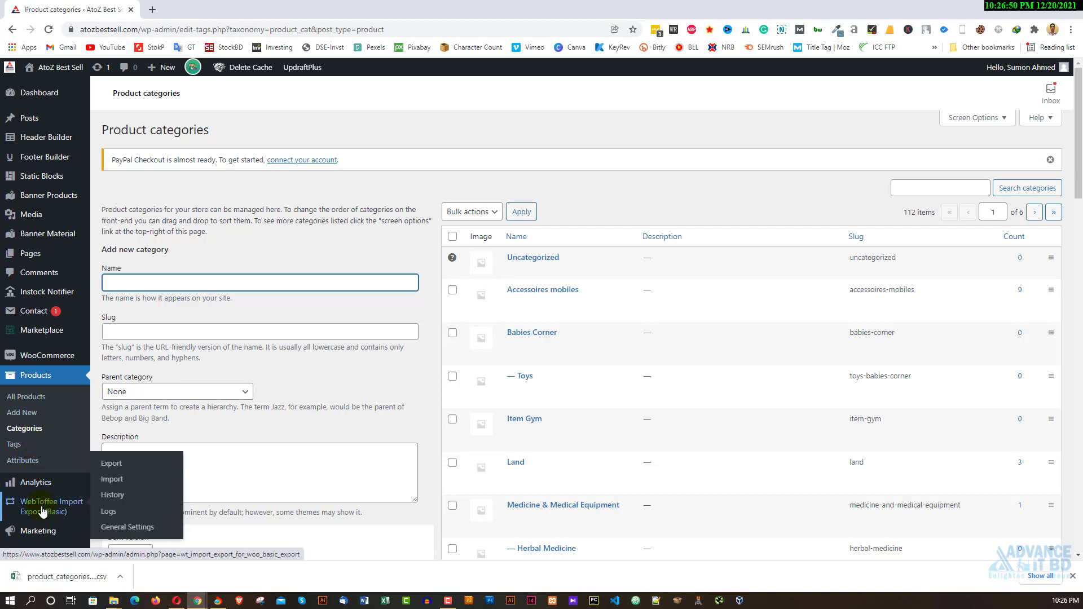
scroll(42, 509, down, 3)
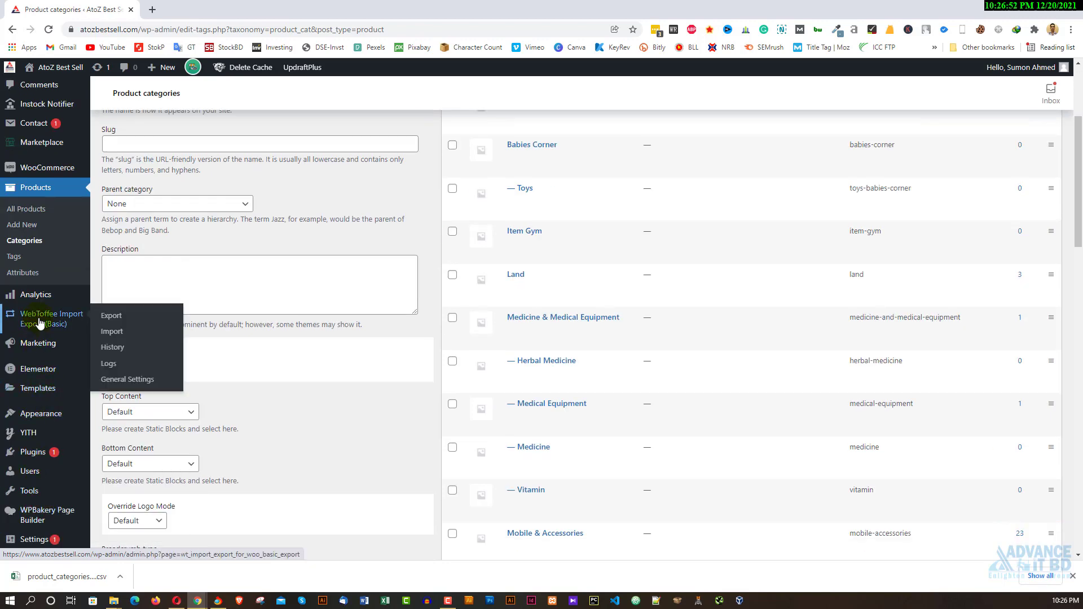
click(107, 320)
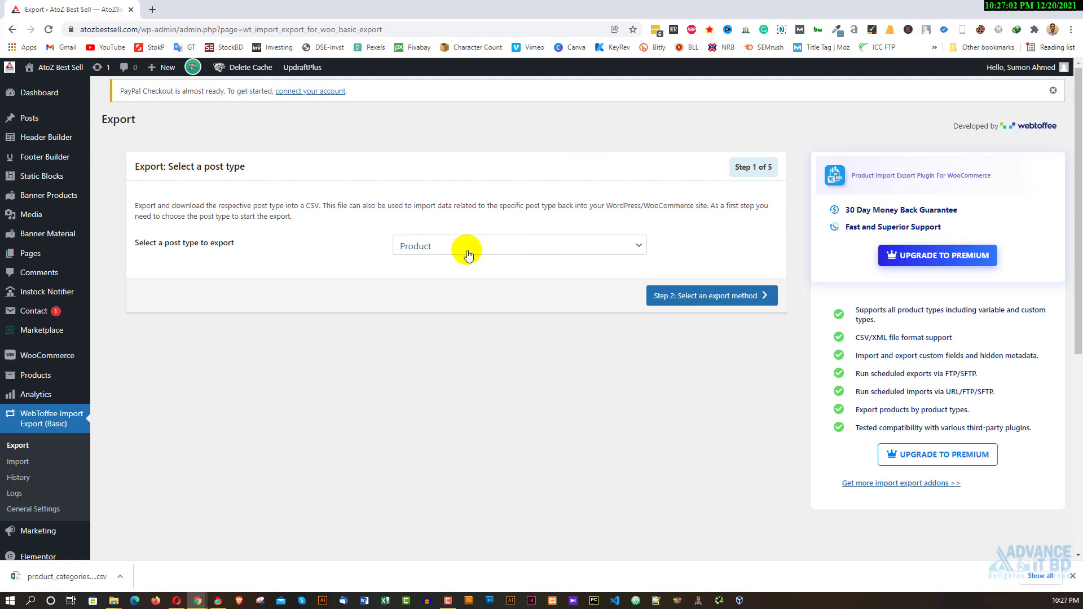
Step: Choose Product Categories as the post type to export and proceed to the export method selection
click(467, 255)
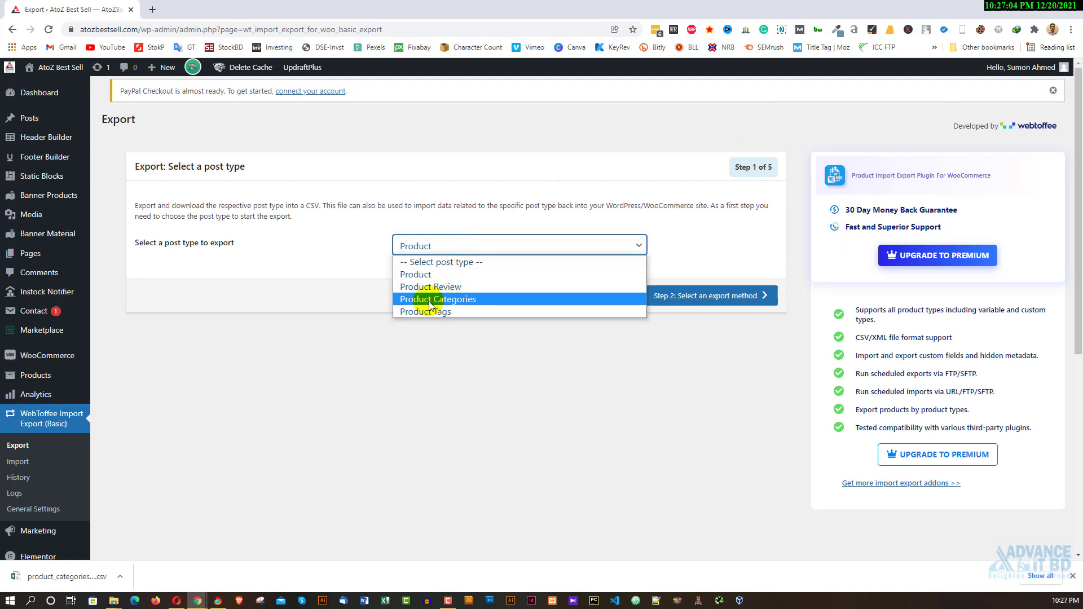
click(430, 302)
click(704, 296)
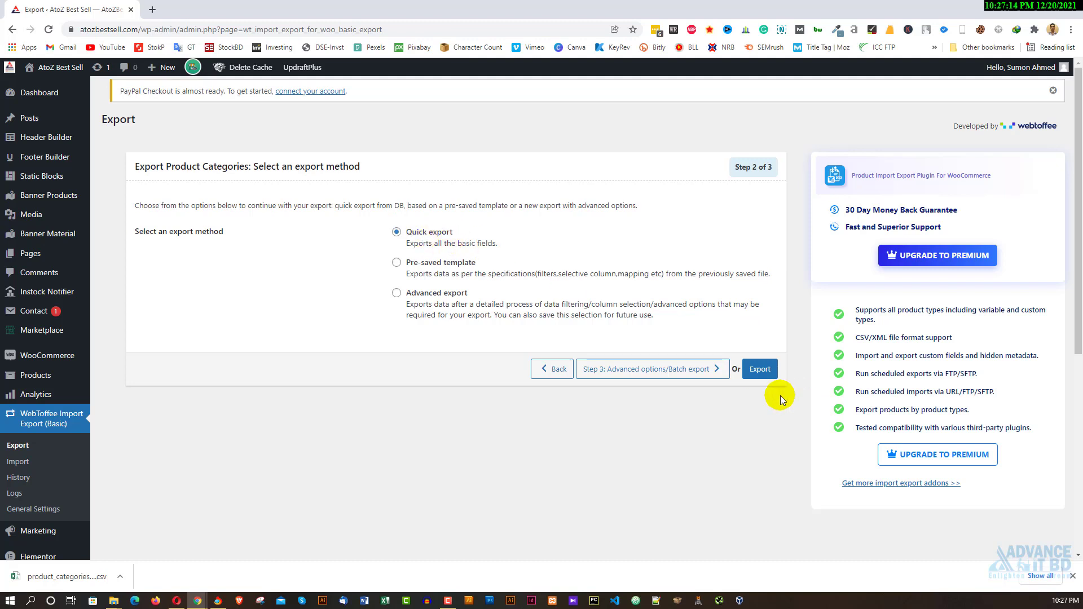
Step: Run the quick export of the product categories, download the resulting CSV file and show all browser downloads
click(762, 375)
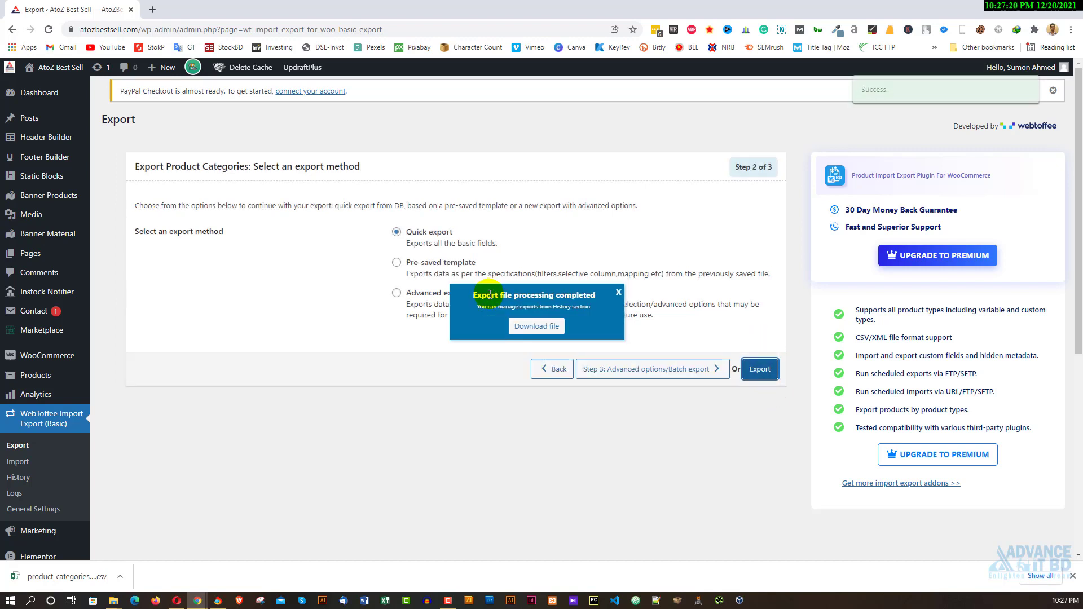
click(536, 327)
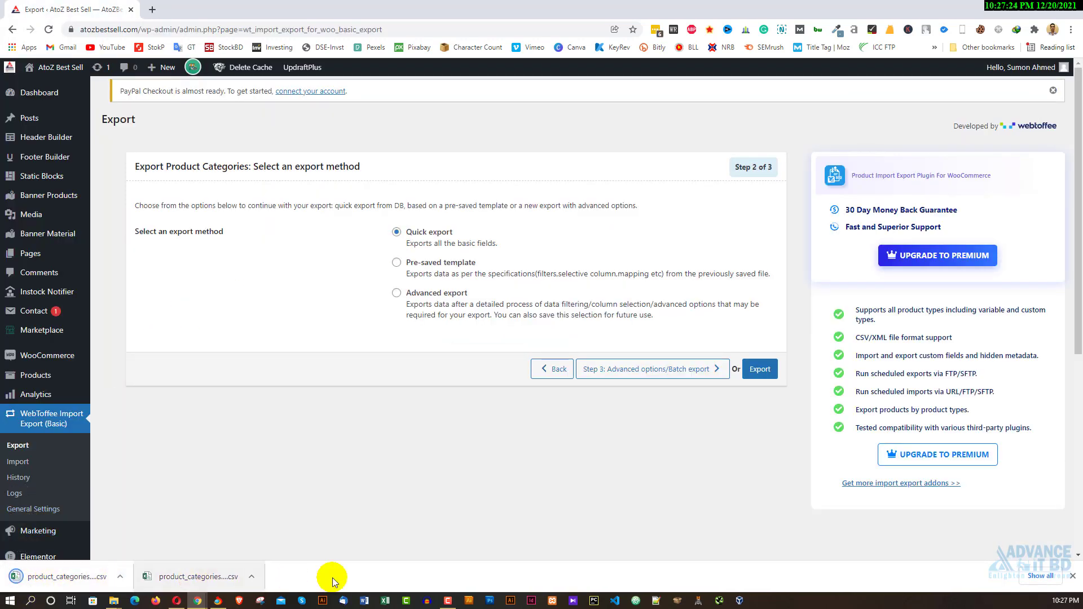
click(1054, 576)
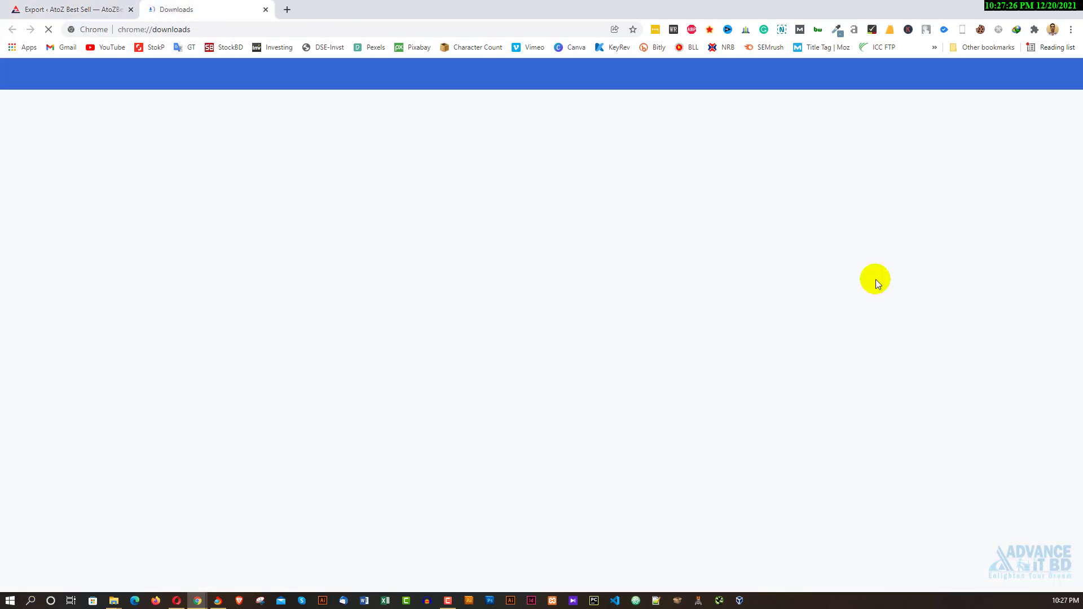
Step: Minimize the browser, refresh the desktop and locate the exported product categories CSV file there
click(1000, 10)
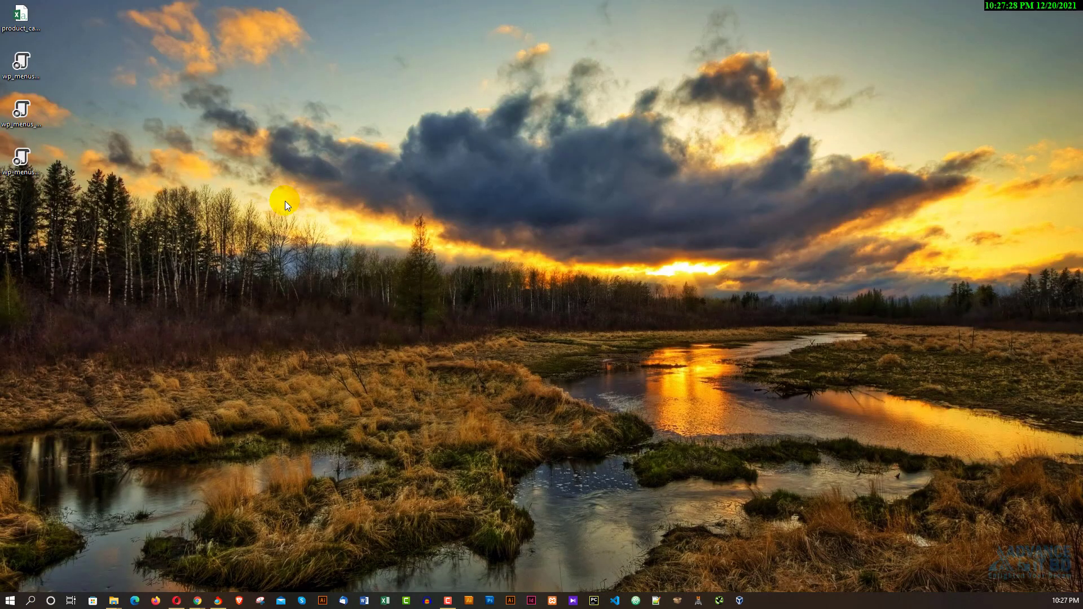
right_click(216, 156)
click(232, 187)
click(13, 24)
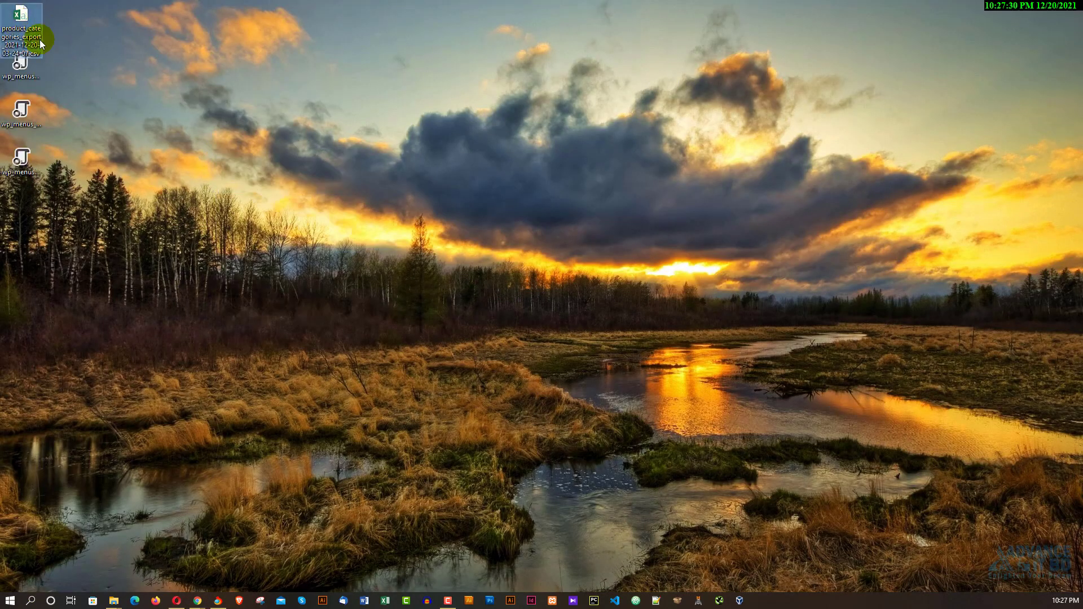
Step: Return to the EximTamb Japan admin site and reload its product categories page
click(197, 601)
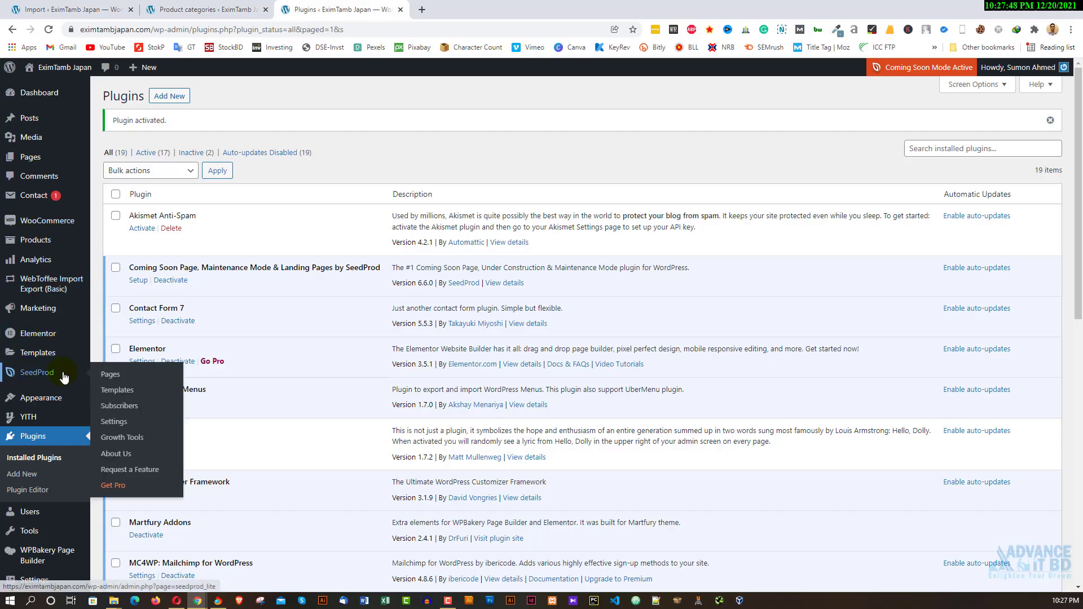
mouse_move(31, 287)
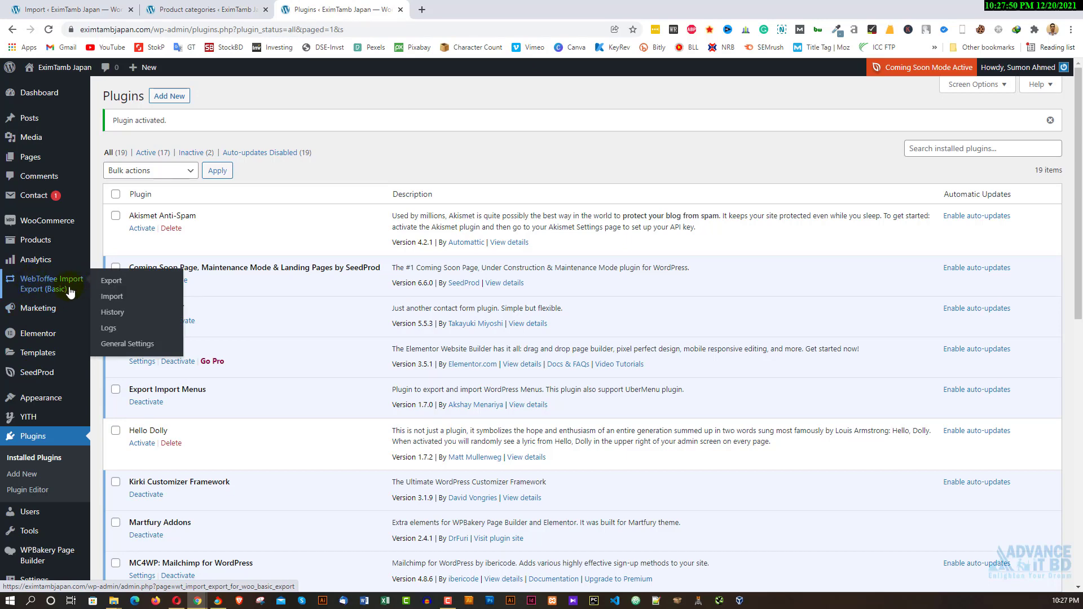
click(212, 8)
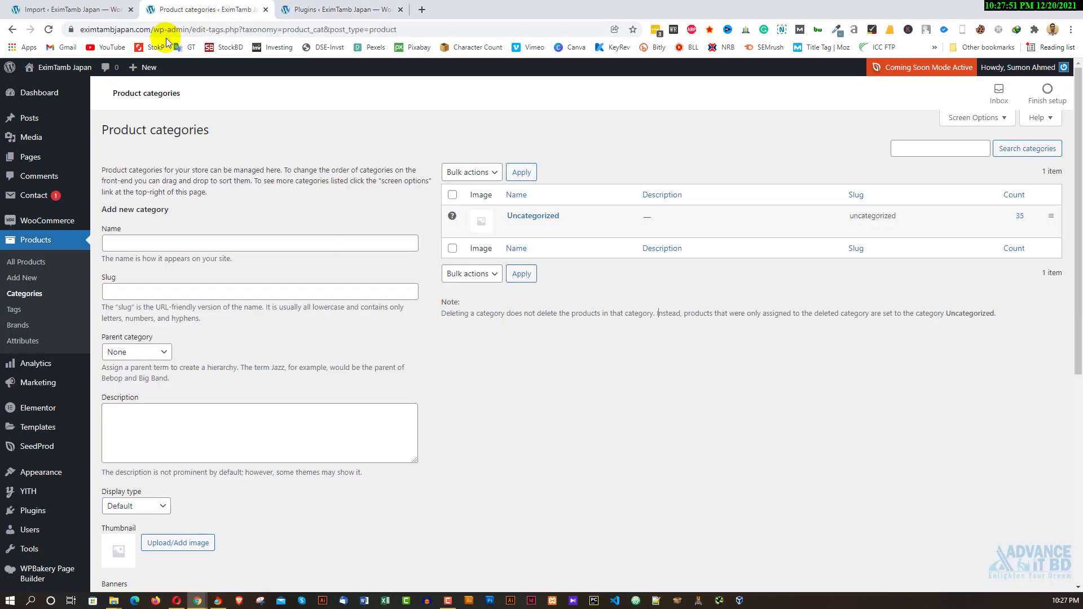
click(49, 29)
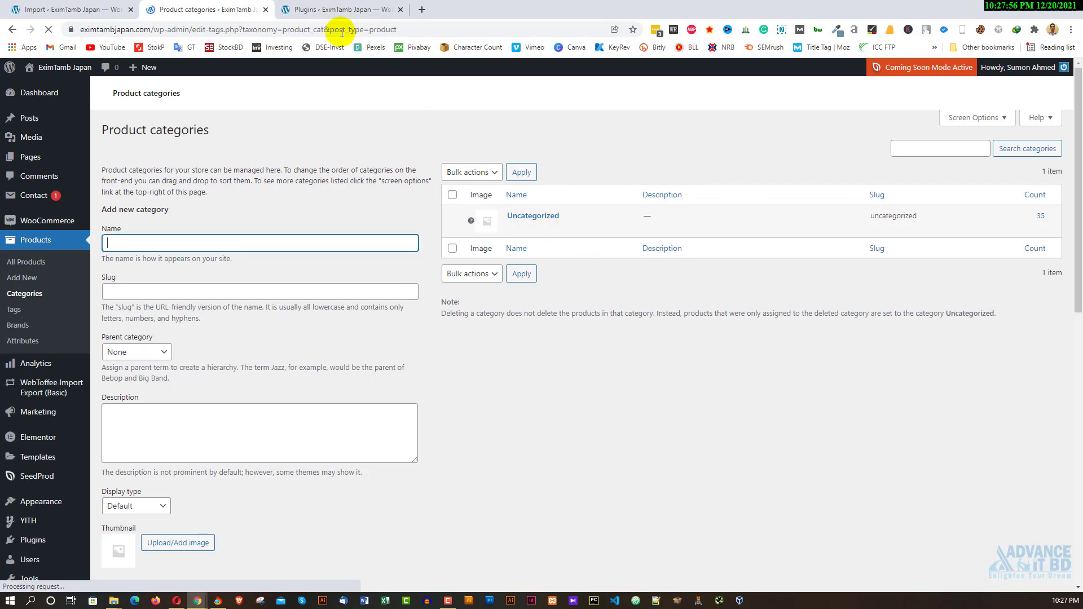
Step: Open the WebToffee plugin's import page, choose Product Categories as the post type and proceed to the import method selection
click(319, 9)
mouse_move(34, 284)
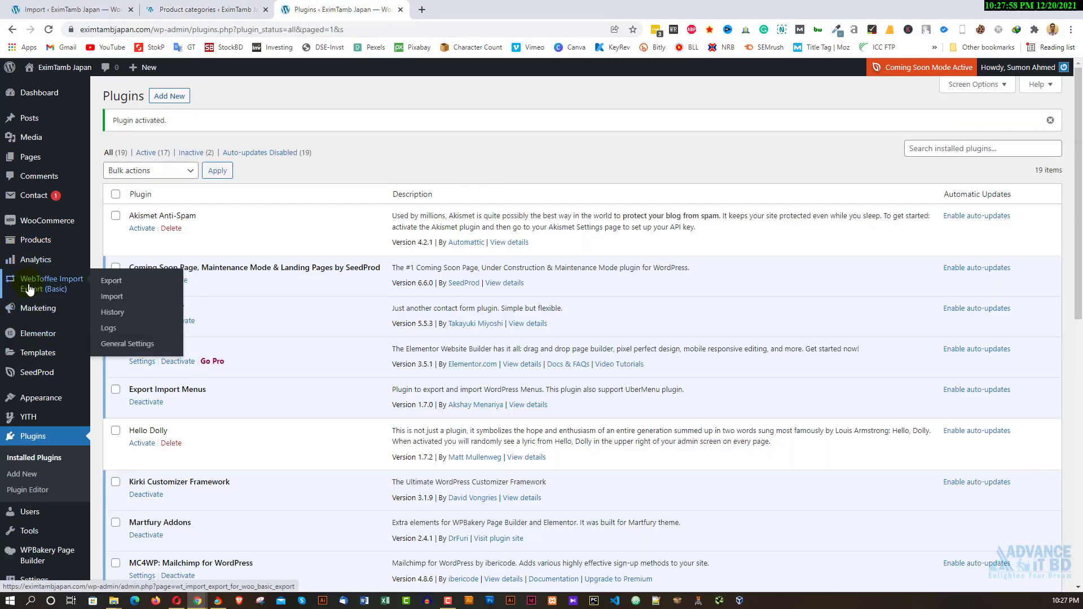
click(113, 302)
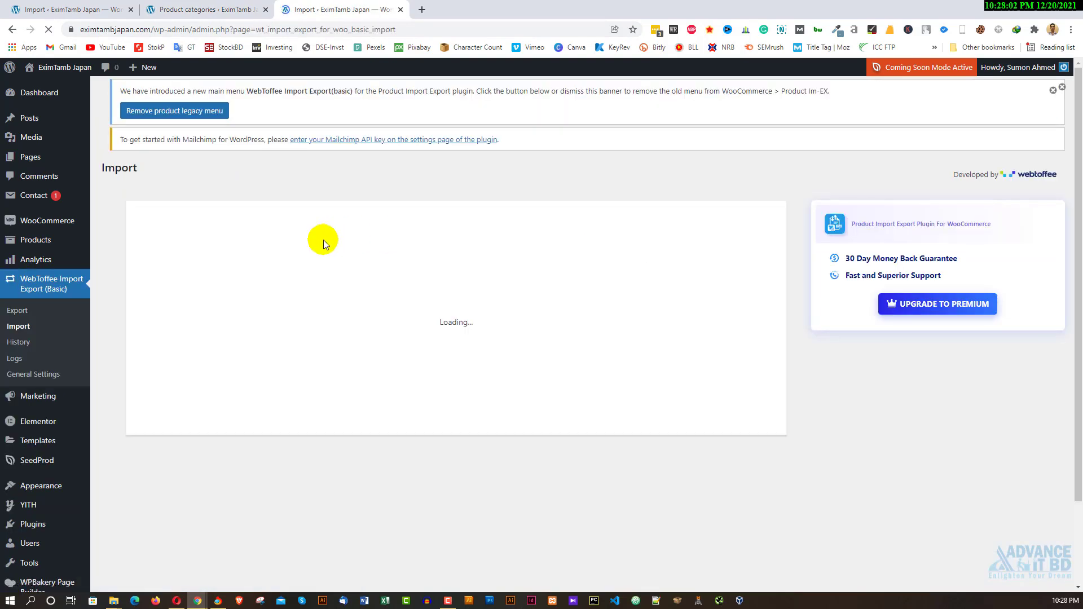
click(459, 285)
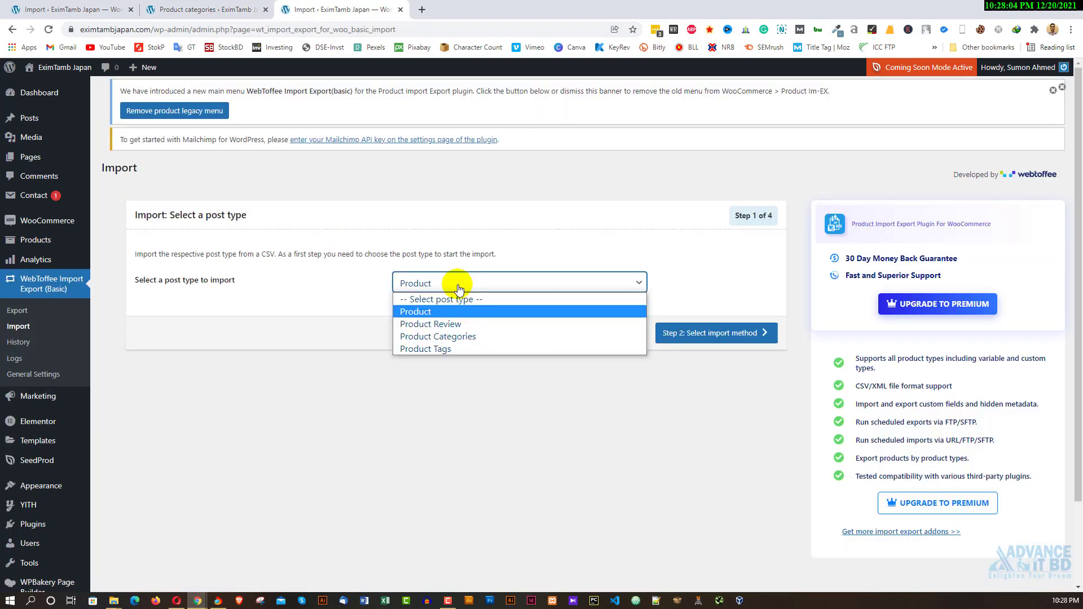
click(429, 336)
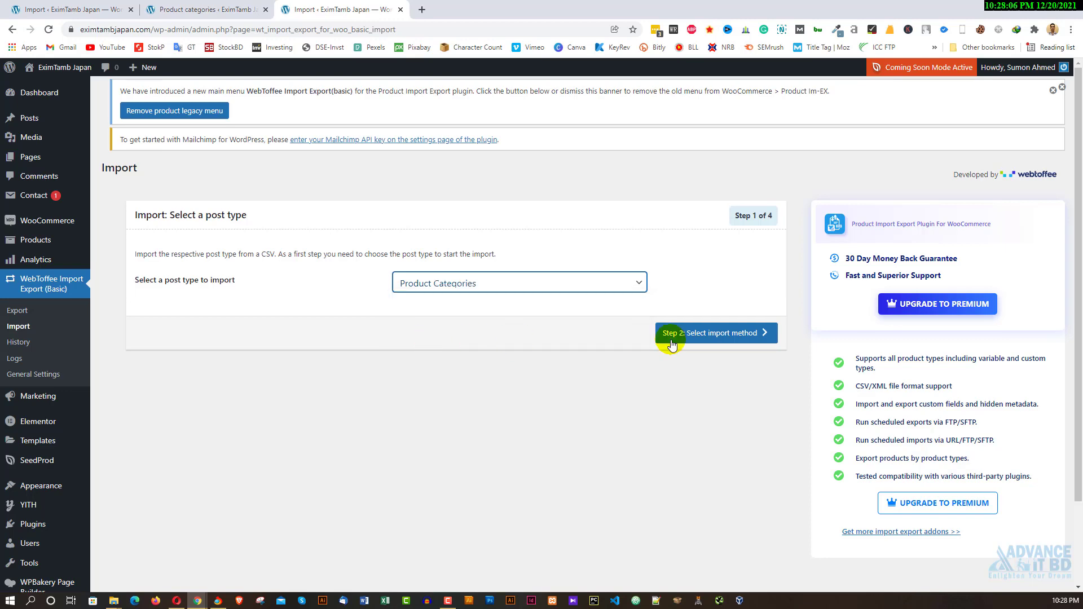
click(717, 341)
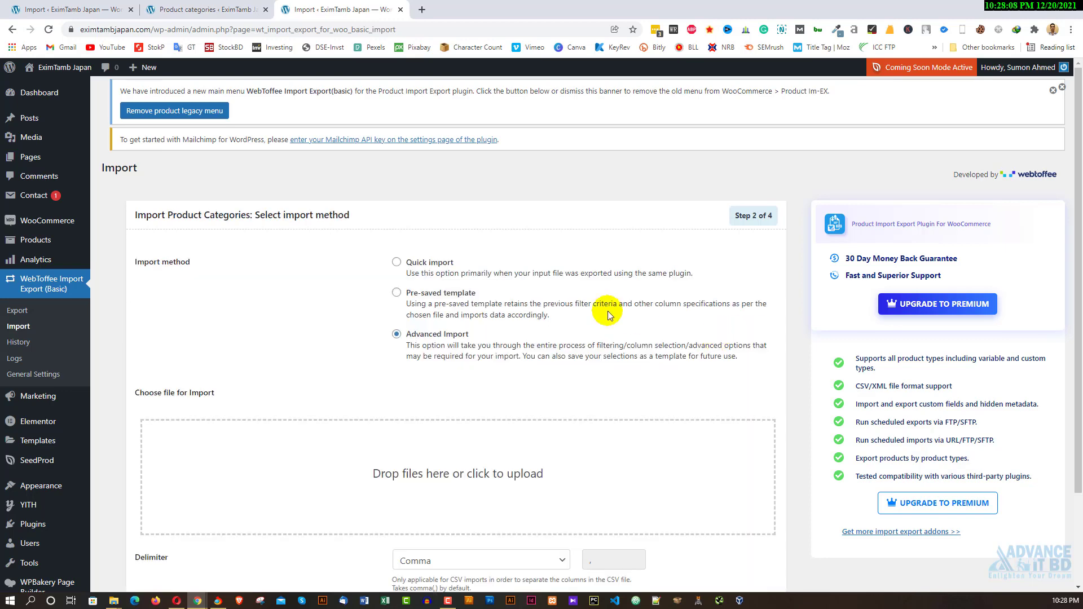
click(429, 264)
scroll(733, 341, down, 2)
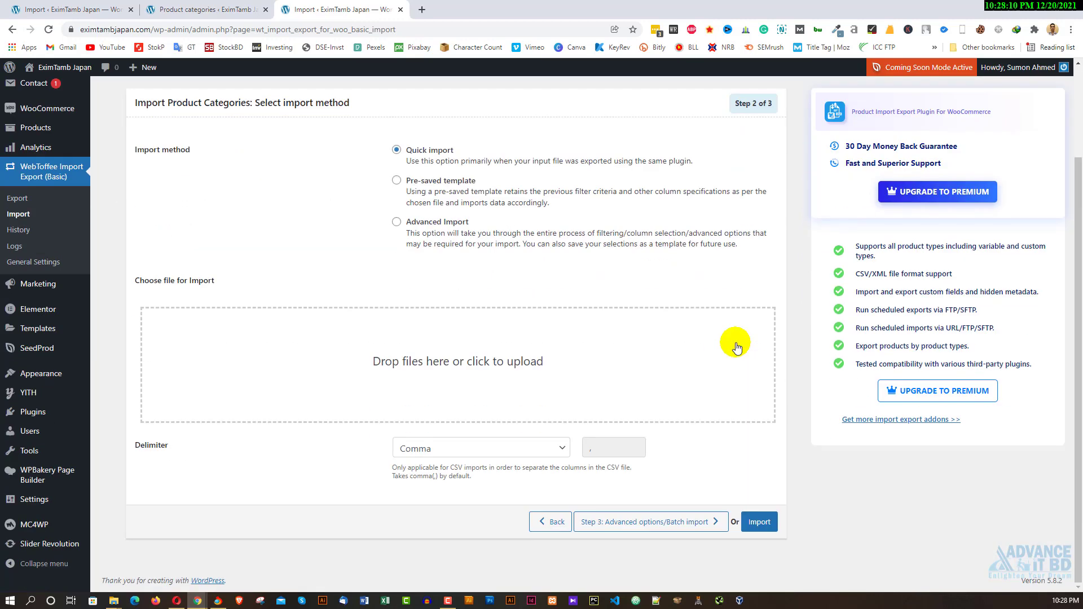
click(612, 445)
click(1041, 6)
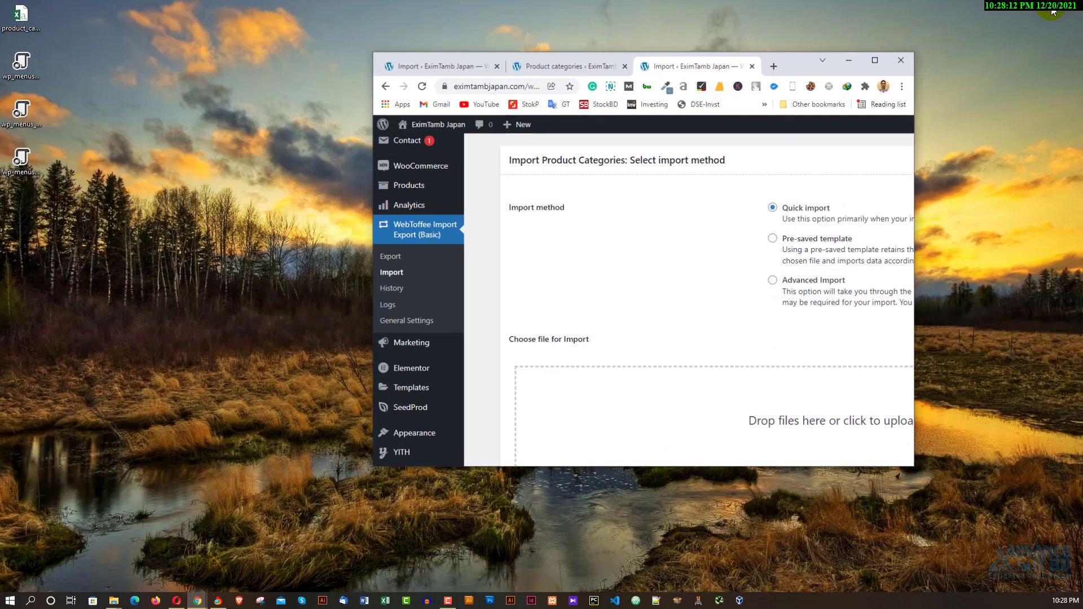
drag(13, 32, 208, 116)
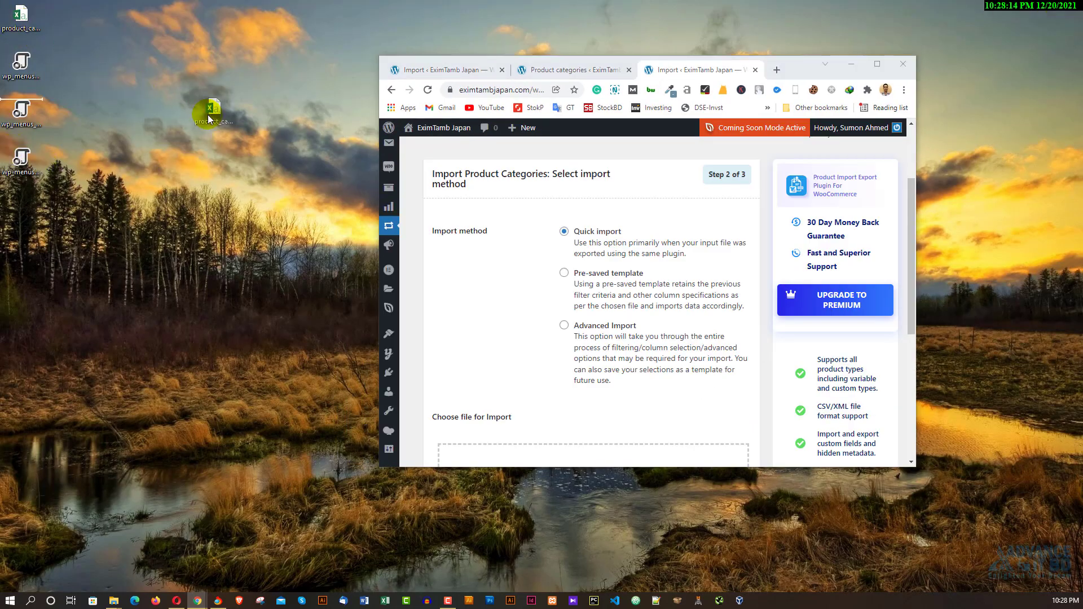
drag(117, 98, 602, 216)
click(877, 64)
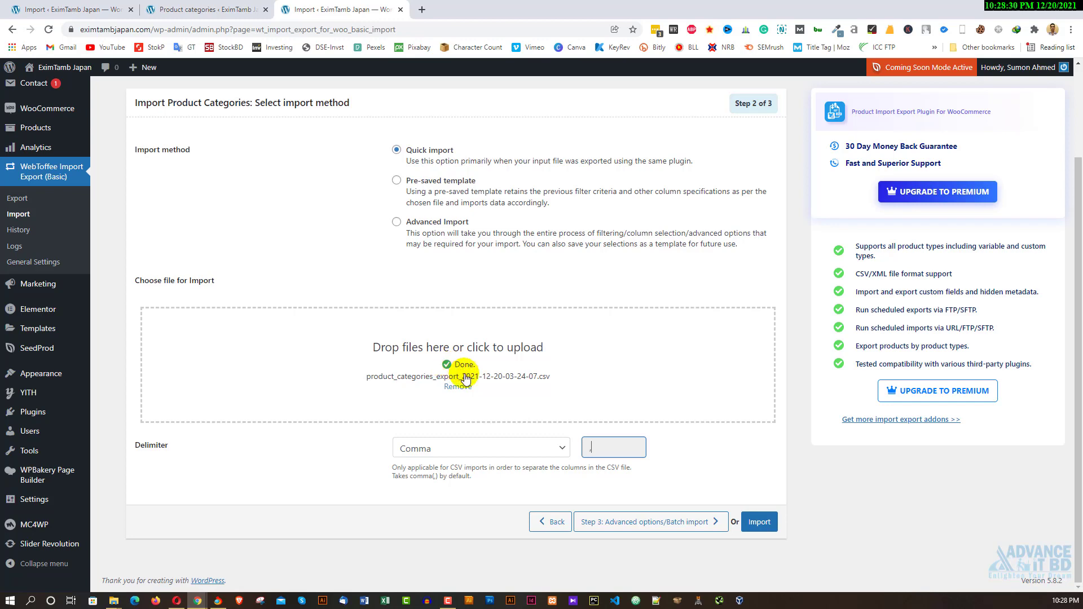
Step: Run the product categories import and open its result details once it finishes
click(759, 520)
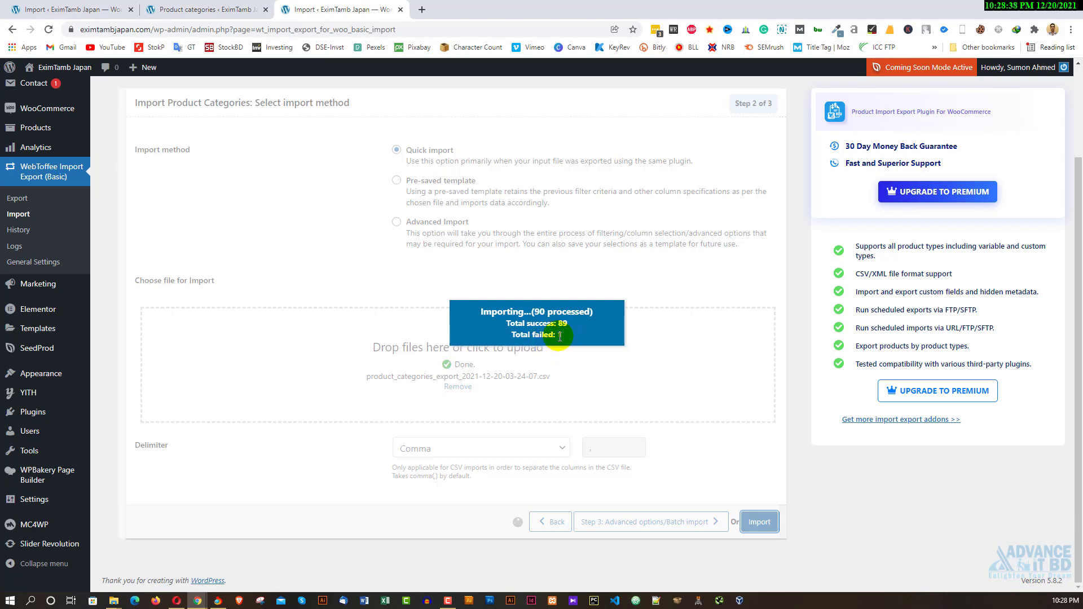
click(203, 9)
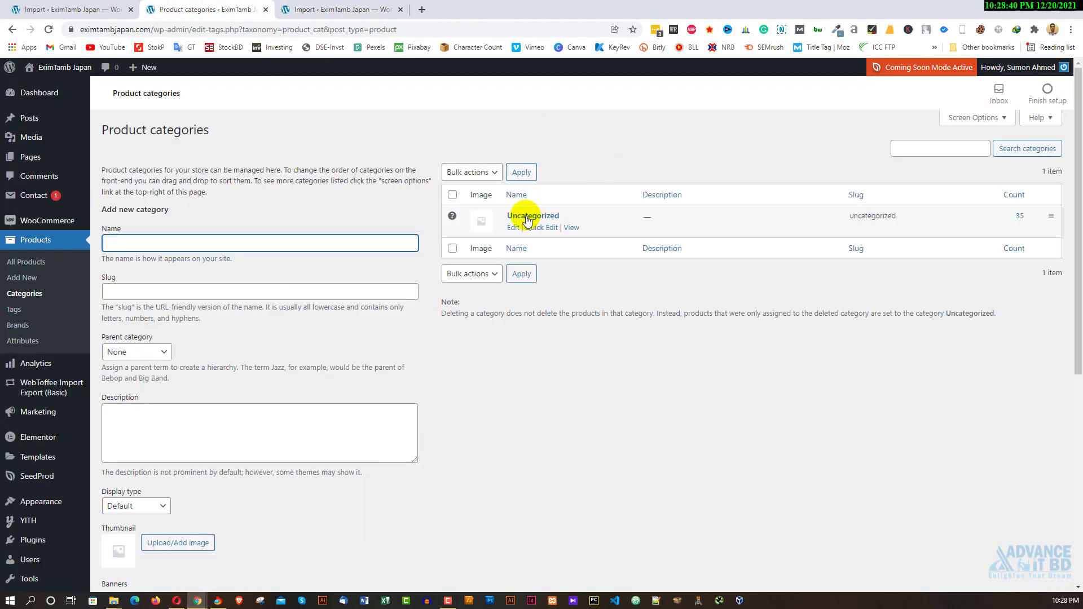
click(316, 10)
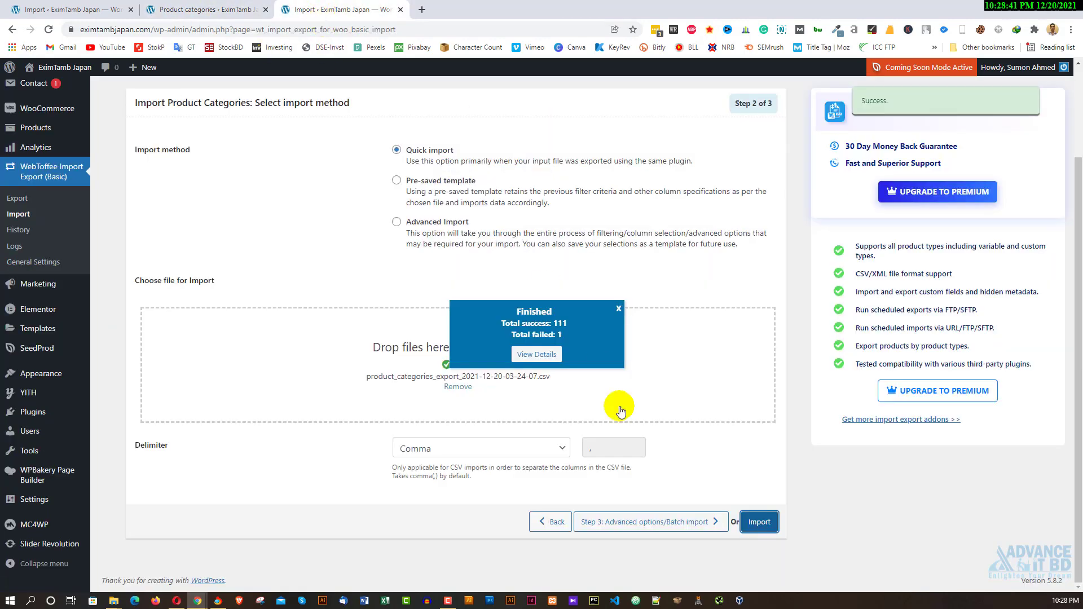
click(530, 354)
Step: Reload the EximTamb Japan product categories page and look through the imported categories and subcategories
click(169, 10)
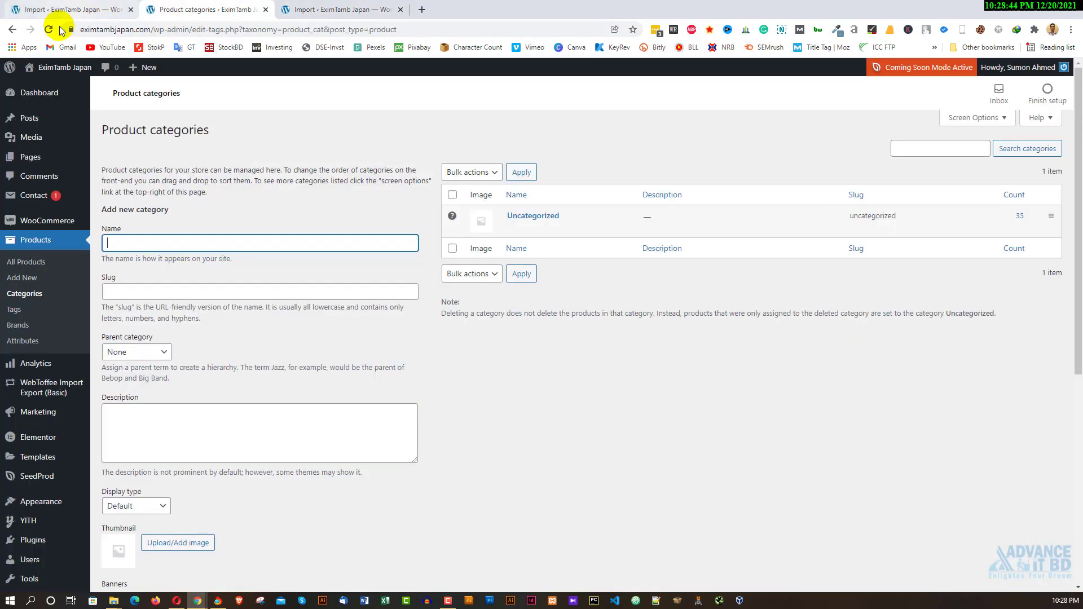
click(49, 29)
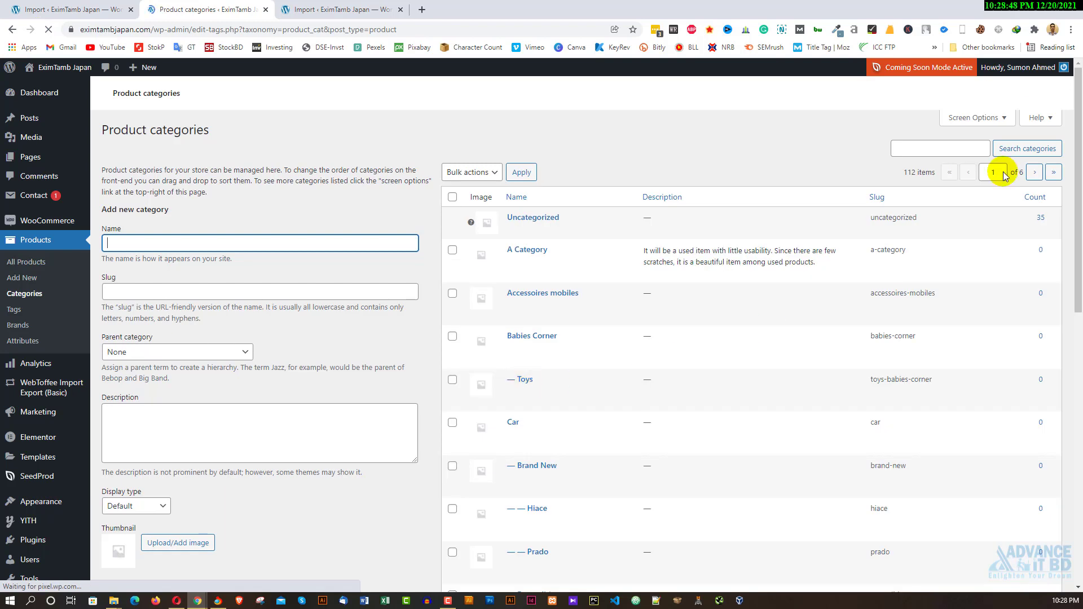
drag(901, 180, 728, 157)
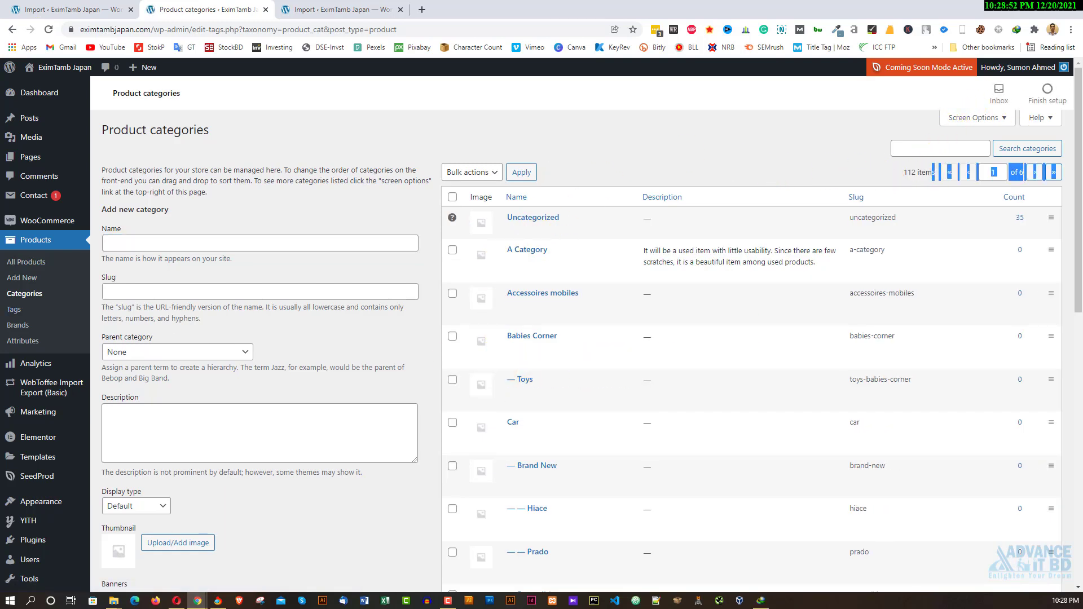
scroll(530, 370, down, 3)
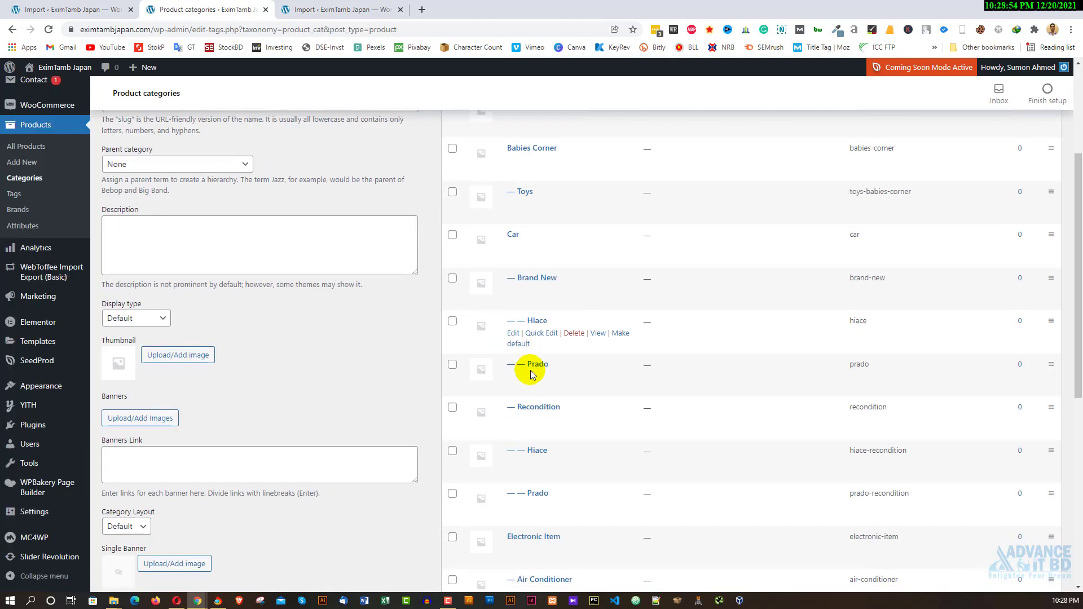
scroll(530, 373, down, 6)
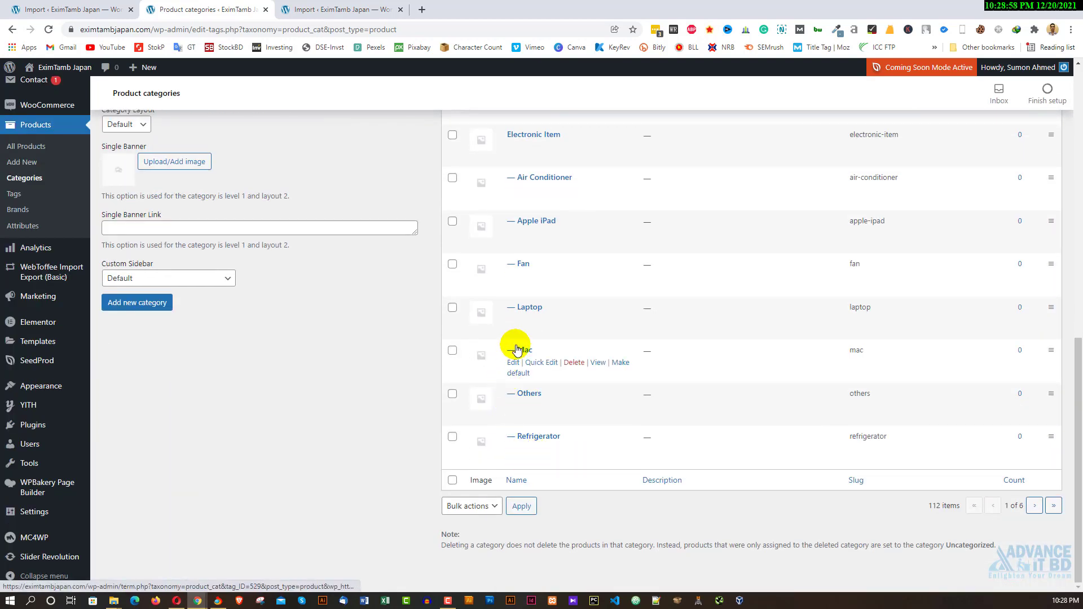
Step: Review and close the import's history details, and return to the product categories list
click(322, 10)
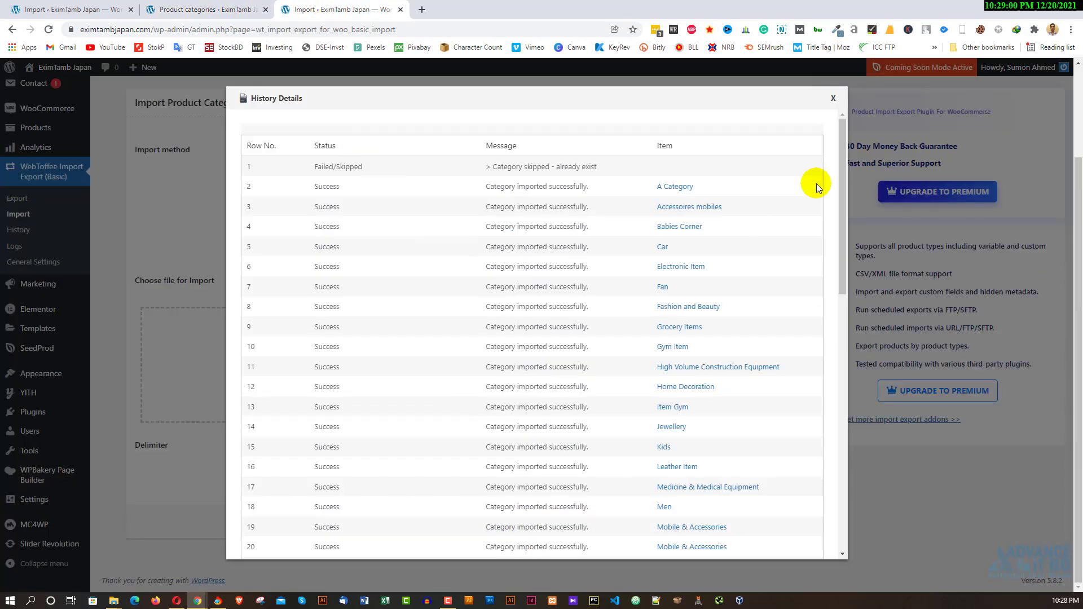
click(832, 101)
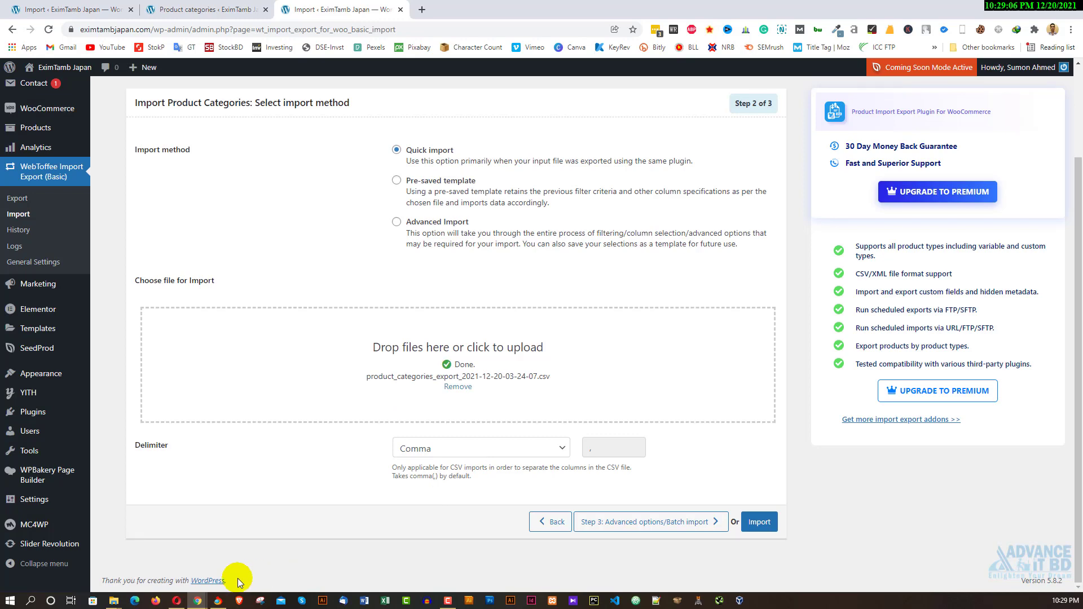
click(214, 9)
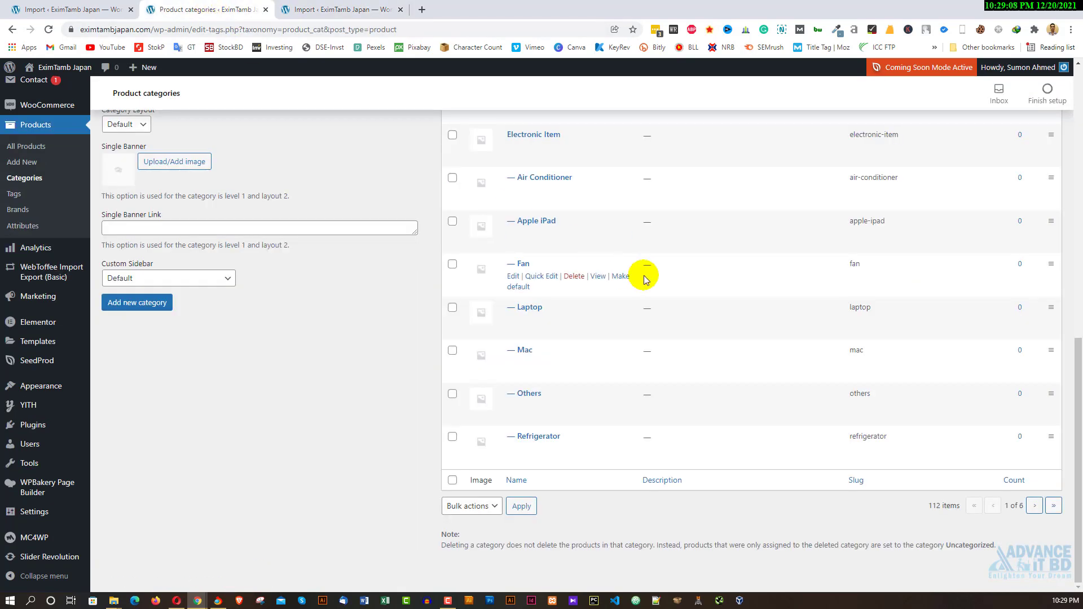